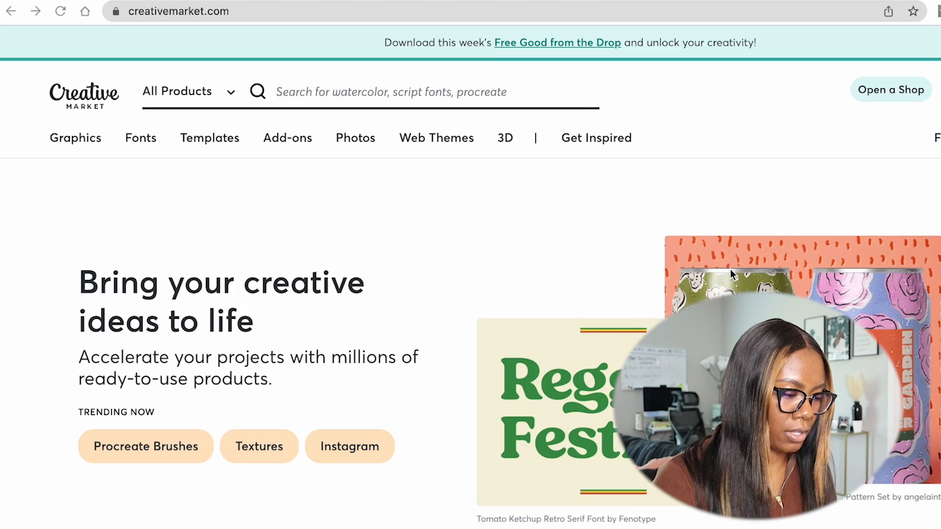
Search Creative Market for "watercolor background" using the suggested search term.
left_click(389, 92)
type("watercolor")
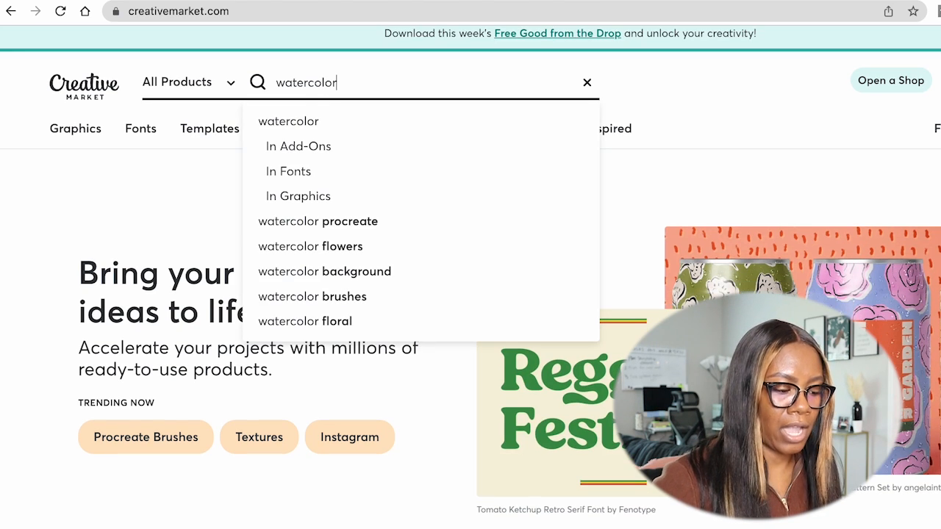
left_click(324, 271)
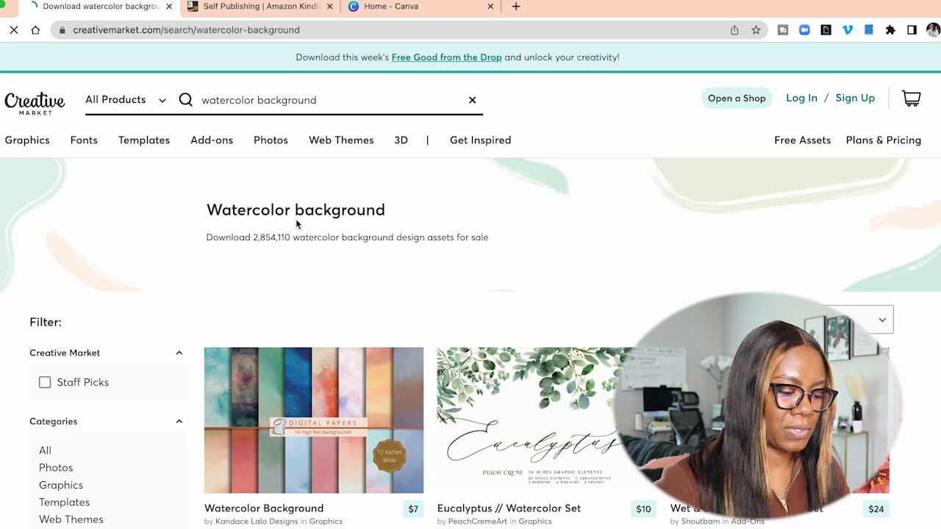
Browse the watercolor background results for design assets suitable for a book cover.
scroll(295, 219, "down", 3)
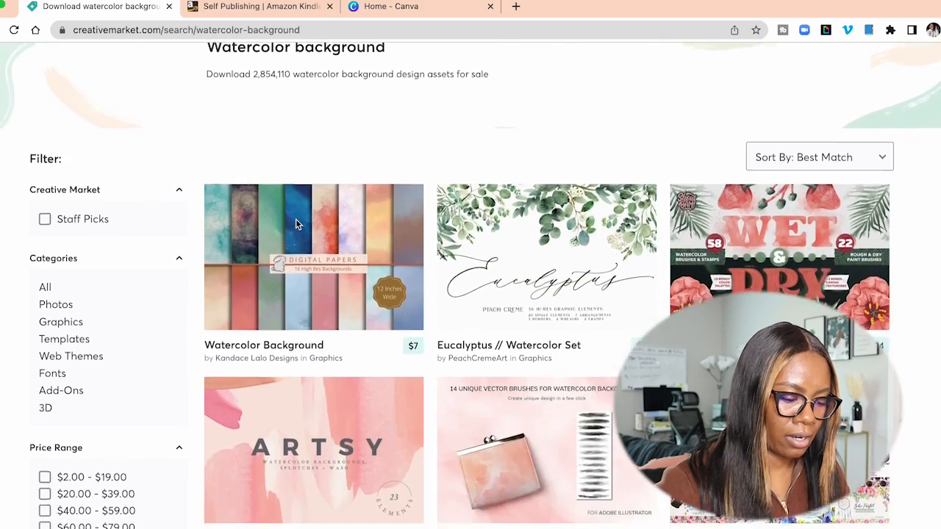
scroll(295, 218, "down", 3)
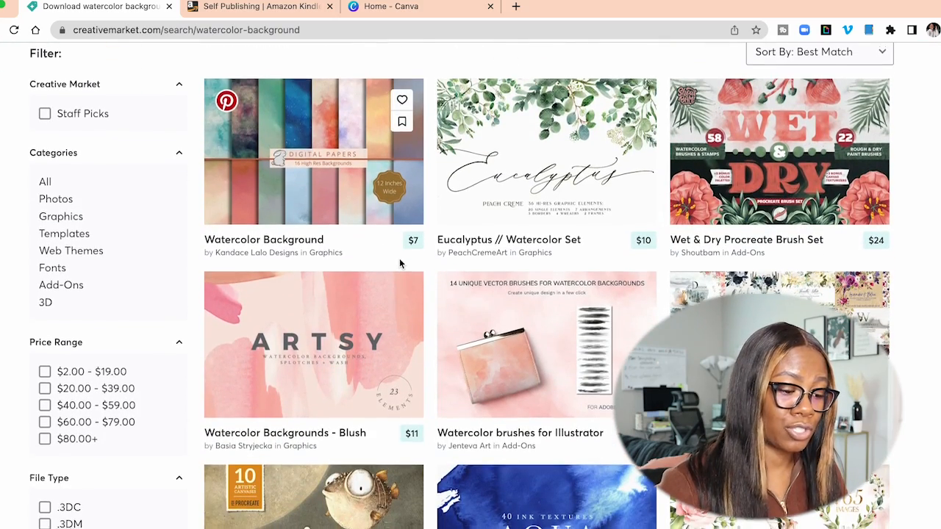
scroll(400, 263, "down", 3)
scroll(400, 263, "down", 3)
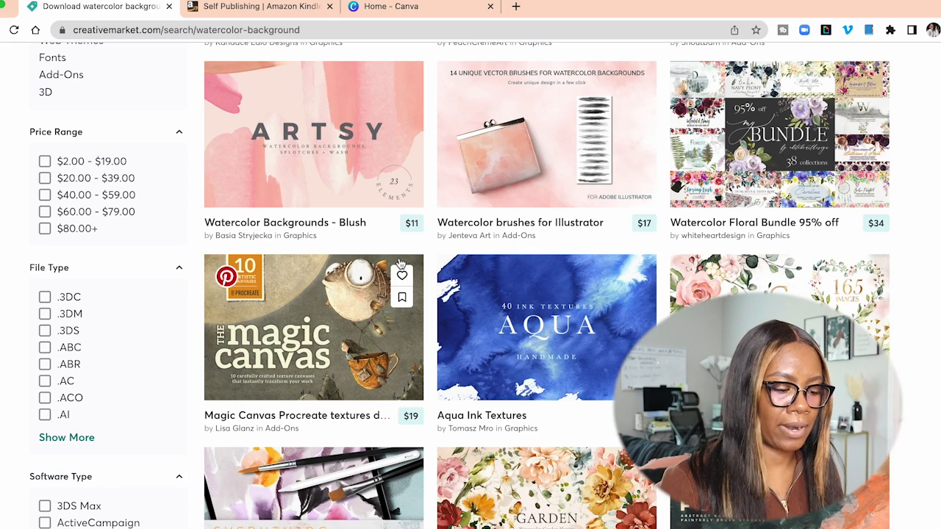
scroll(400, 263, "down", 5)
scroll(400, 262, "down", 2)
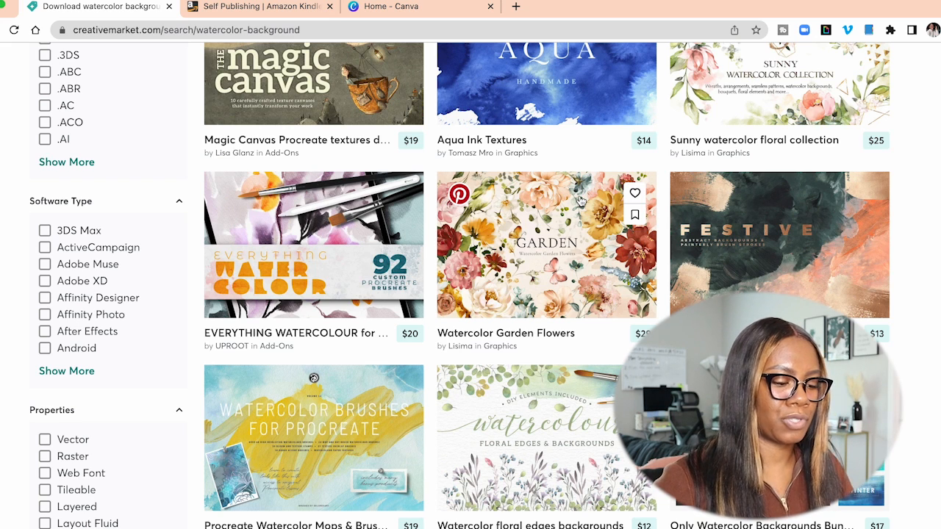
scroll(580, 200, "down", 3)
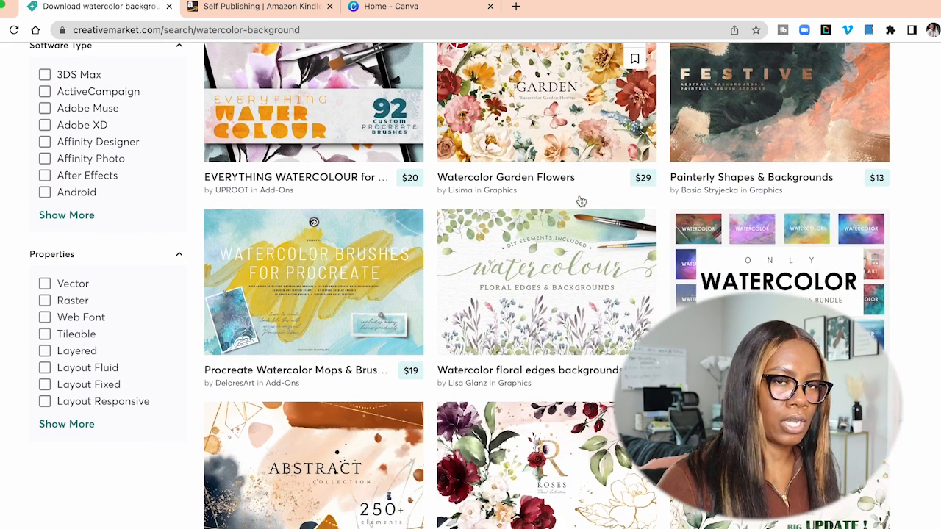
scroll(580, 200, "up", 15)
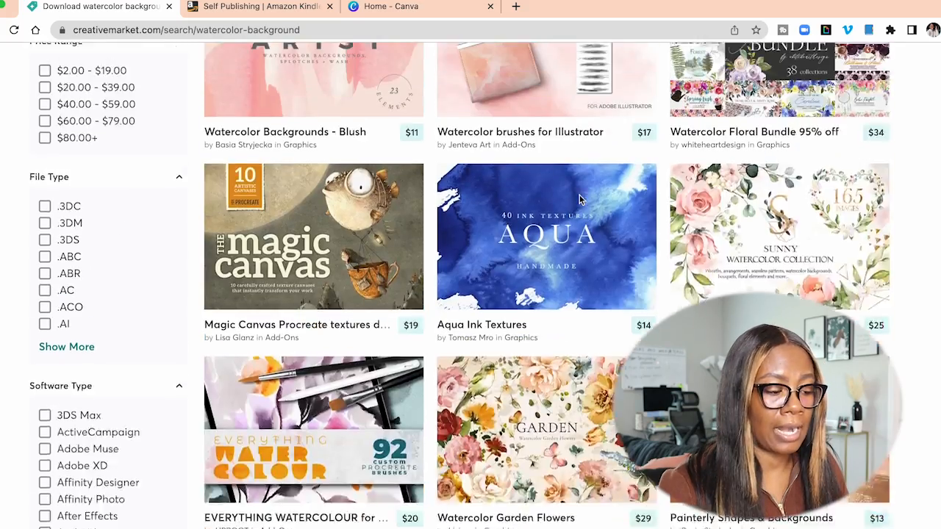
scroll(581, 201, "up", 1)
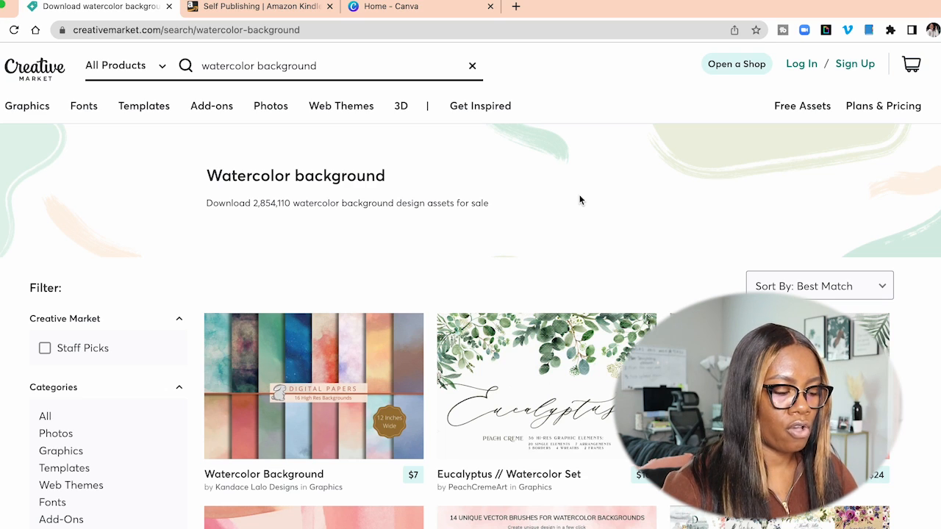
Review the category, price range, file type and software filters alongside the watercolor background results.
scroll(116, 268, "down", 3)
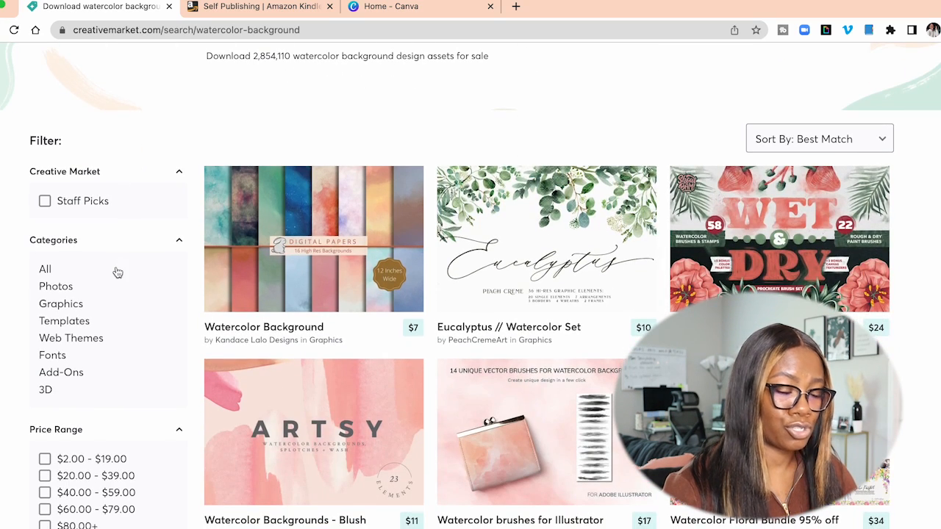
scroll(116, 326, "down", 3)
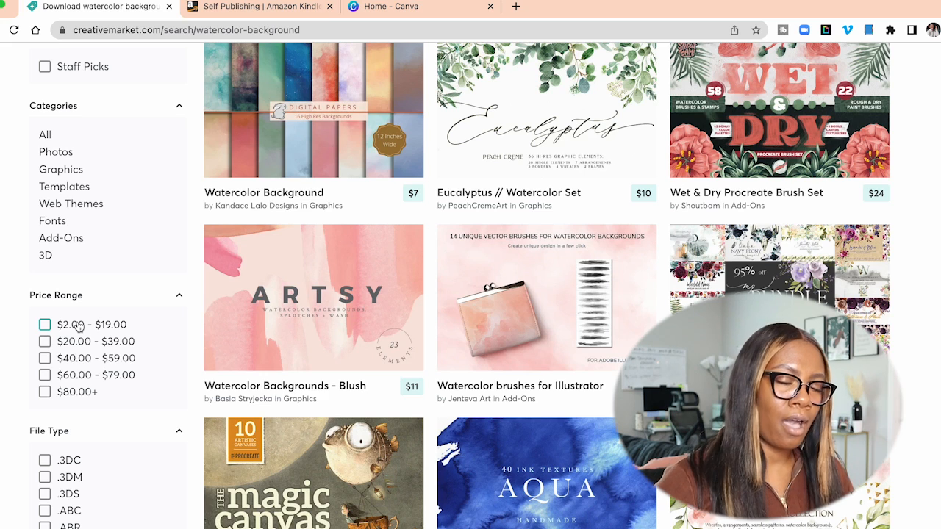
scroll(482, 324, "down", 2)
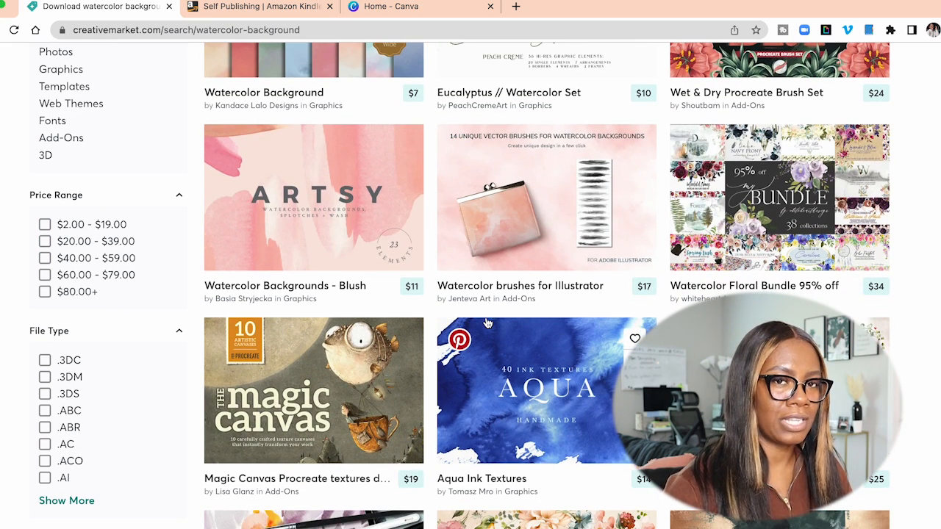
scroll(487, 323, "down", 2)
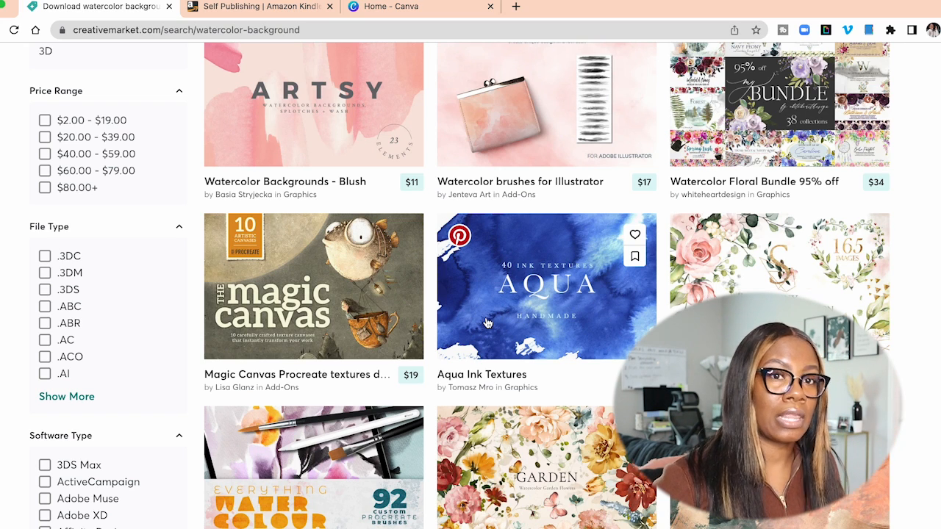
scroll(585, 331, "down", 1)
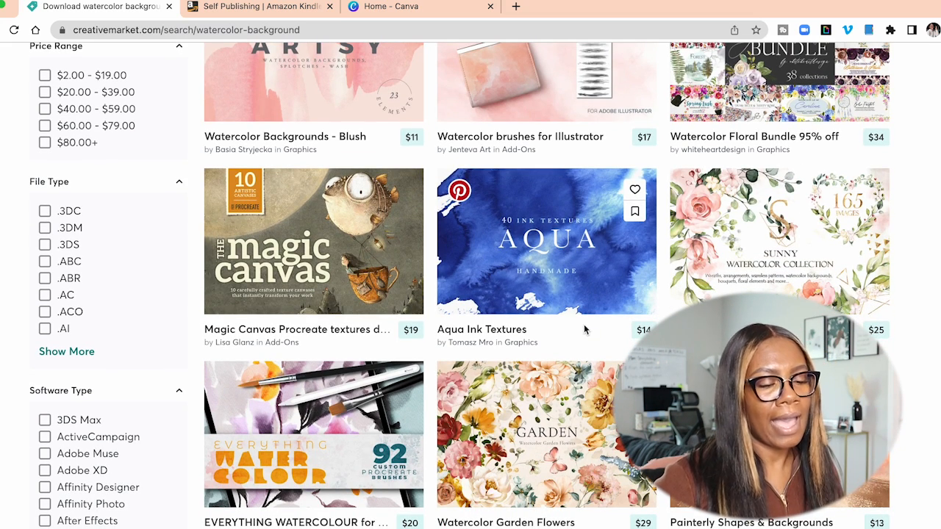
scroll(585, 331, "down", 3)
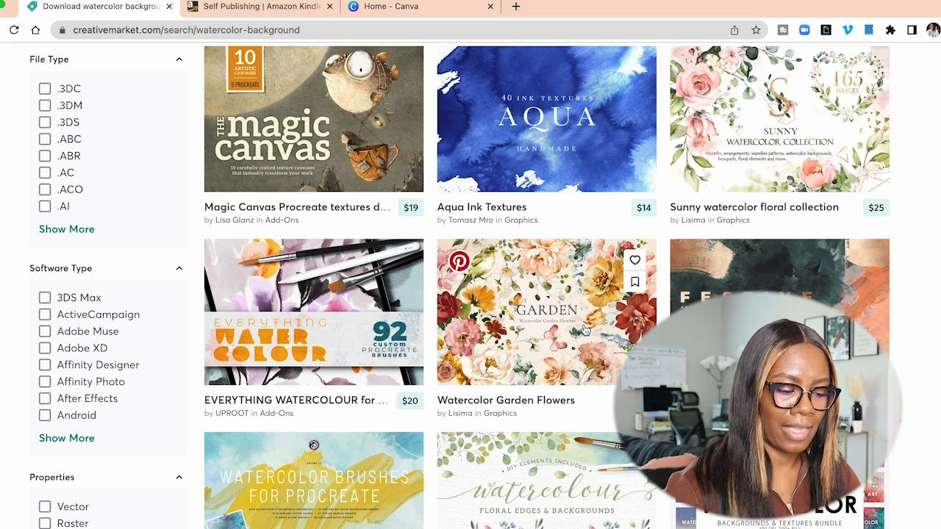
scroll(586, 330, "down", 3)
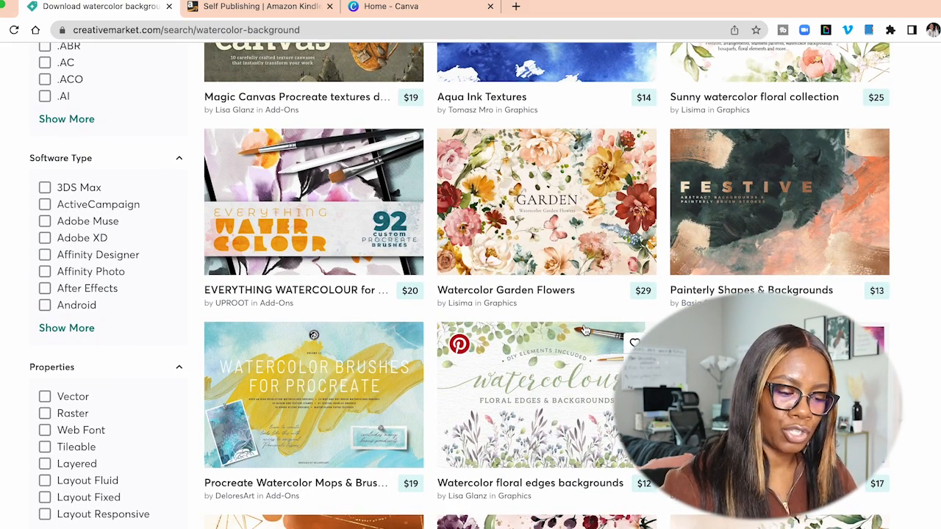
scroll(585, 331, "up", 20)
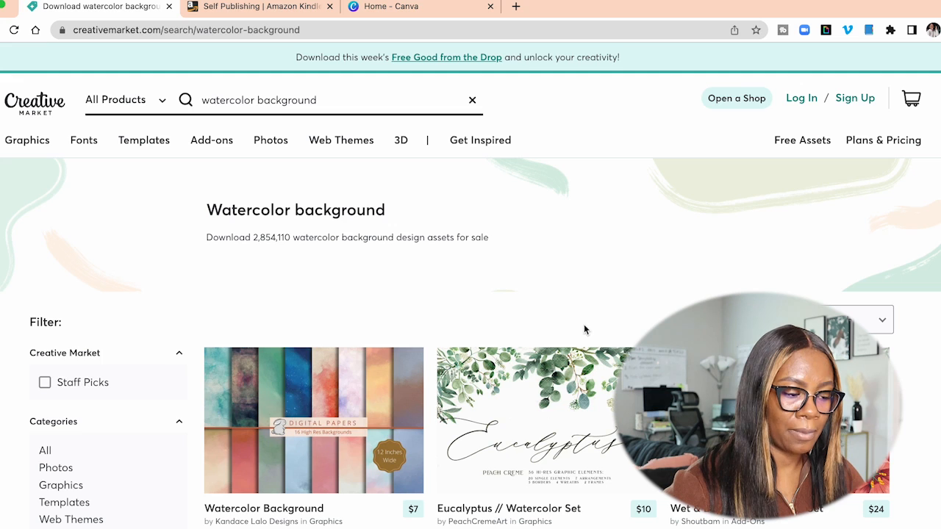
Switch to Kindle Direct Publishing, sign in to the account and open the Help Center.
left_click(236, 8)
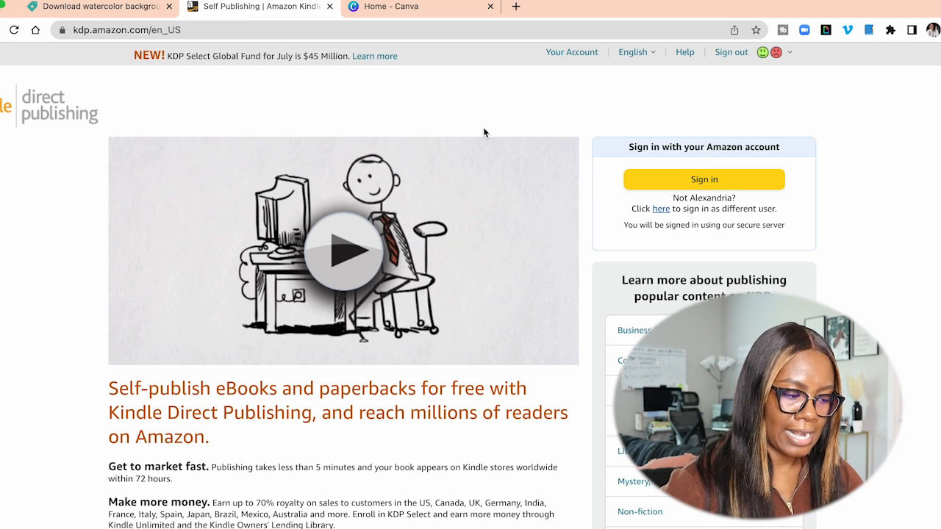
left_click(680, 178)
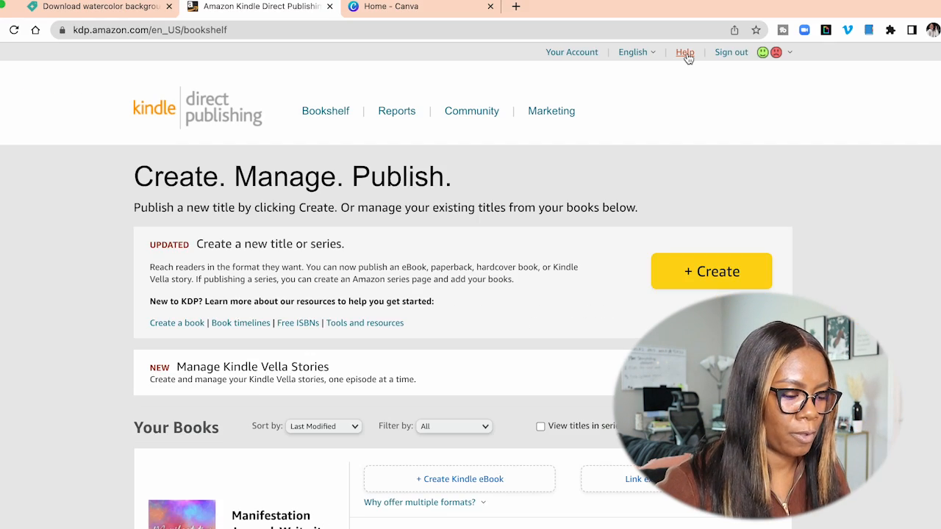
left_click(760, 29)
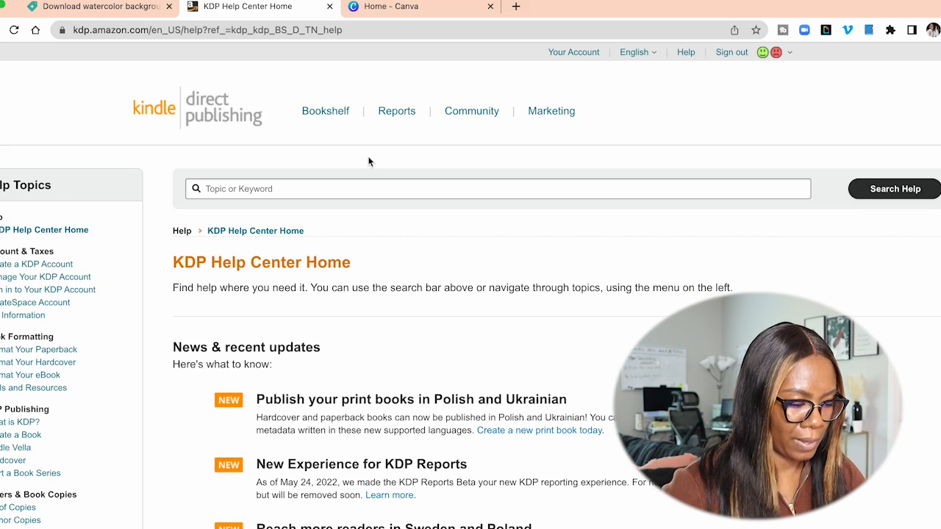
Search the KDP help for "cover template" and open the Cover Creator topic.
left_click(233, 188)
left_click(277, 219)
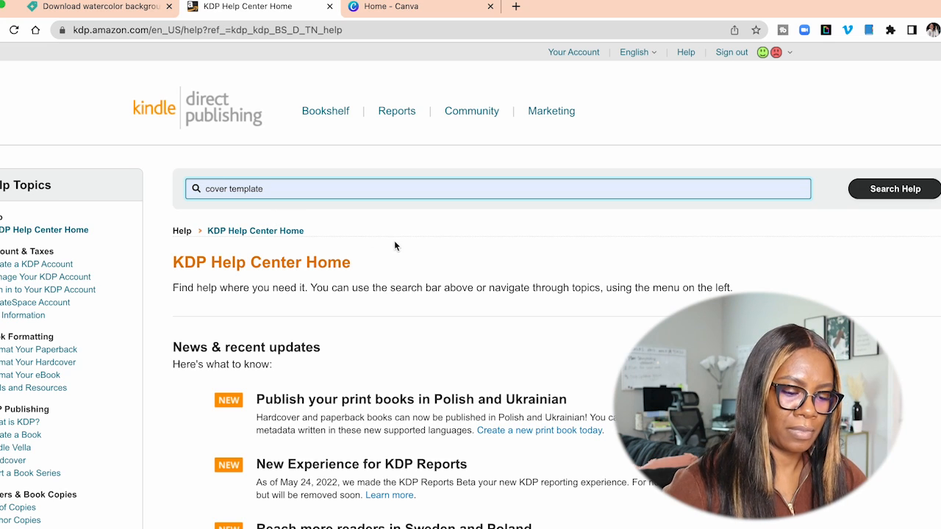
left_click(886, 197)
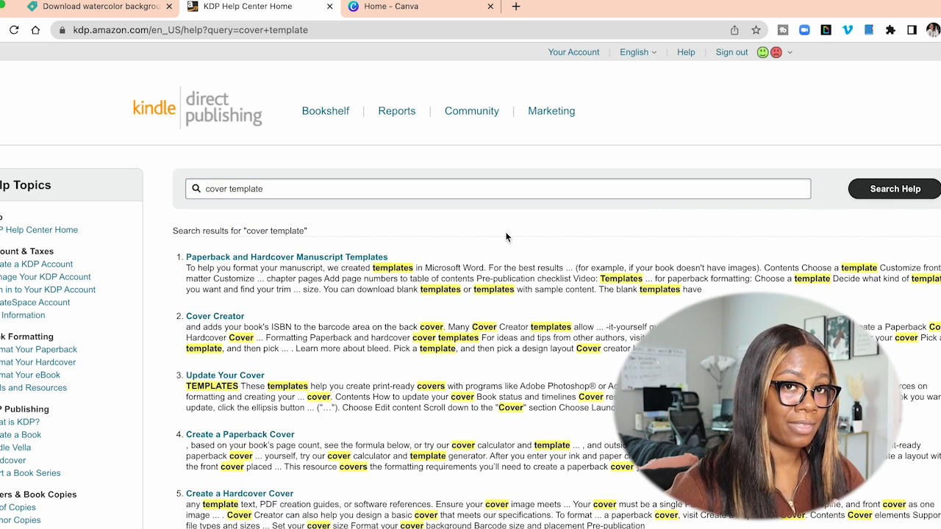
scroll(505, 237, "down", 1)
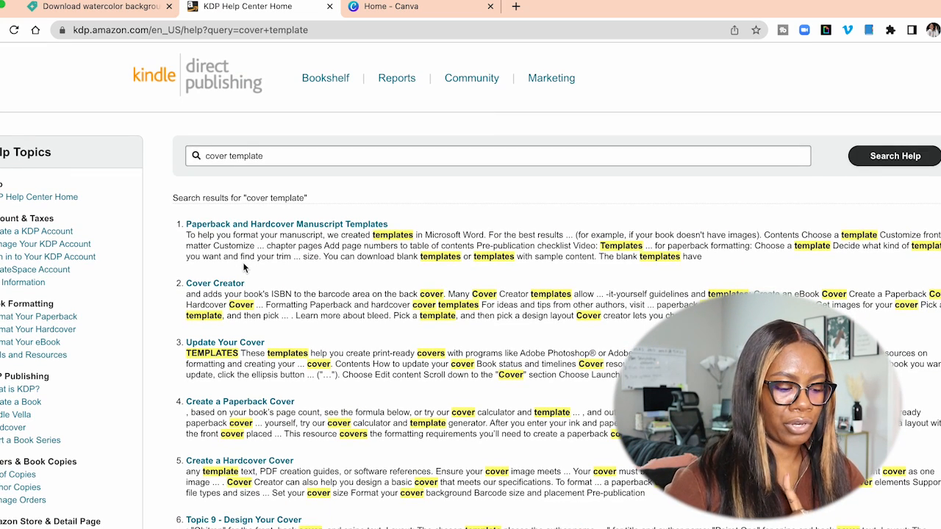
left_click(217, 283)
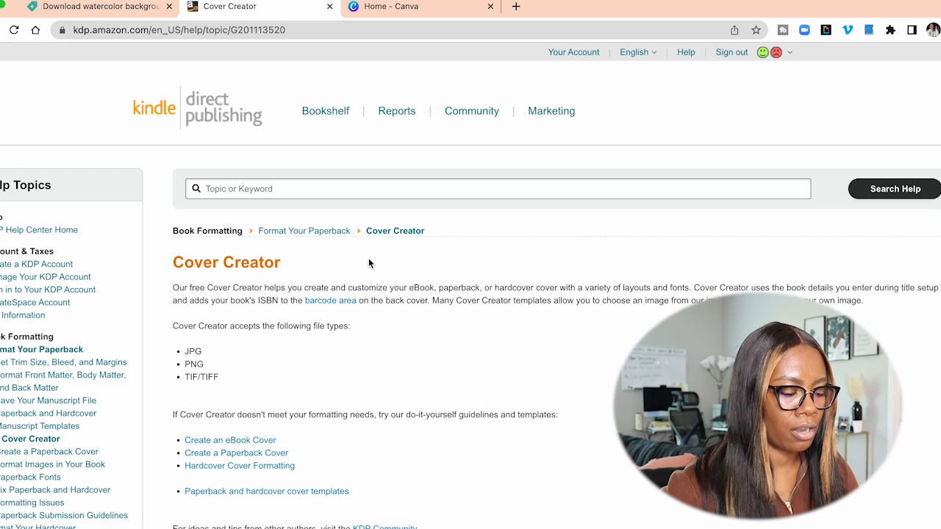
Open the paperback and hardcover cover templates page from the Cover Creator topic.
scroll(369, 263, "down", 1)
scroll(368, 258, "down", 1)
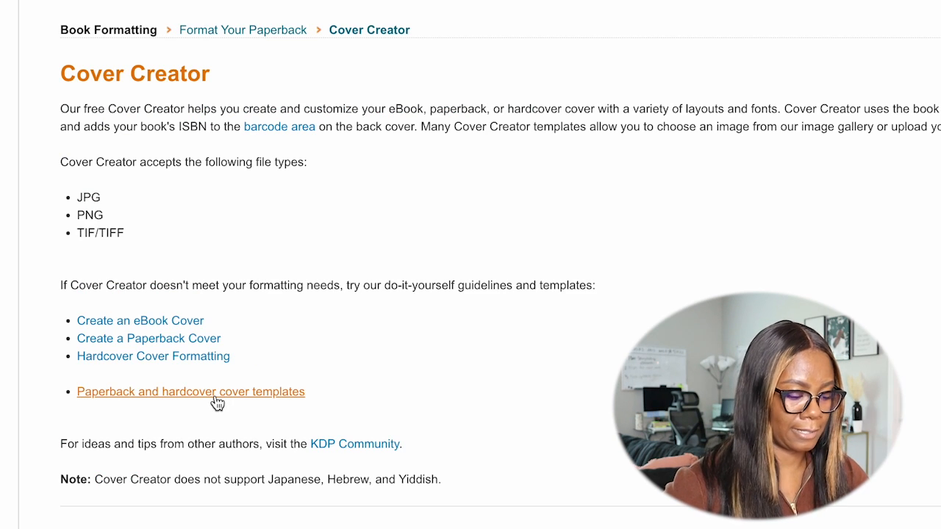
left_click(216, 398)
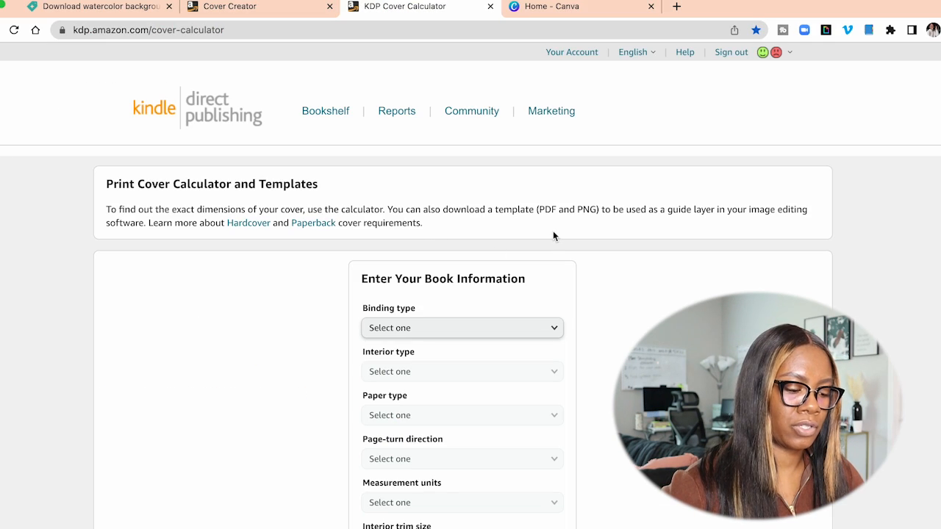
Set the book's binding type to Paperback and the interior type to Black & white in the cover calculator.
scroll(553, 232, "down", 1)
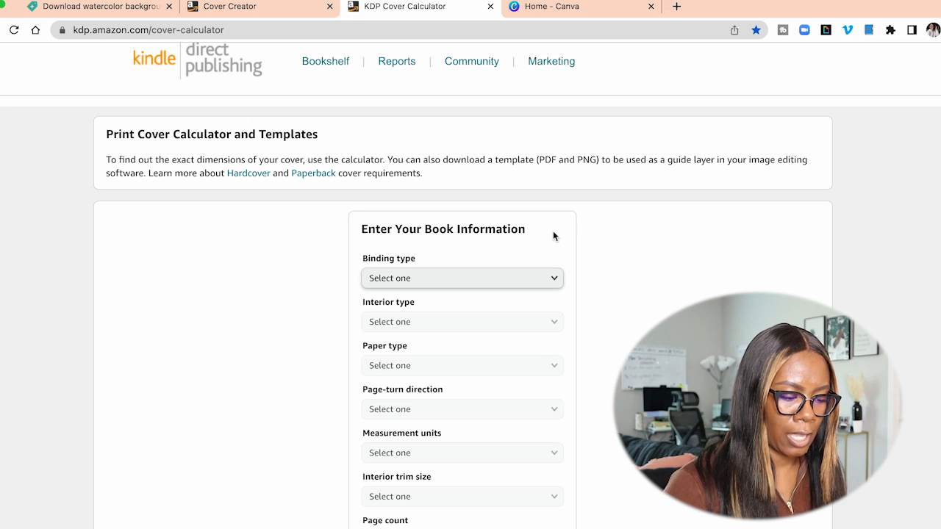
scroll(554, 235, "down", 1)
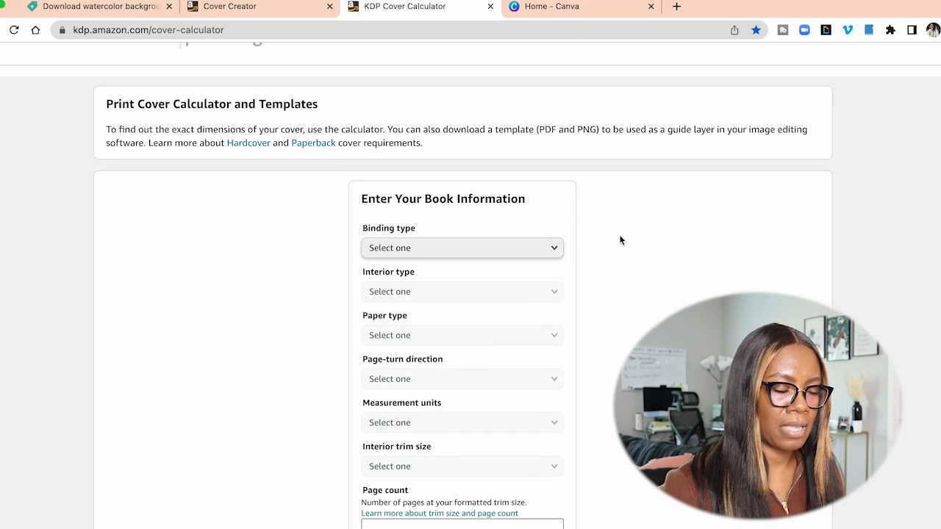
scroll(620, 240, "down", 1)
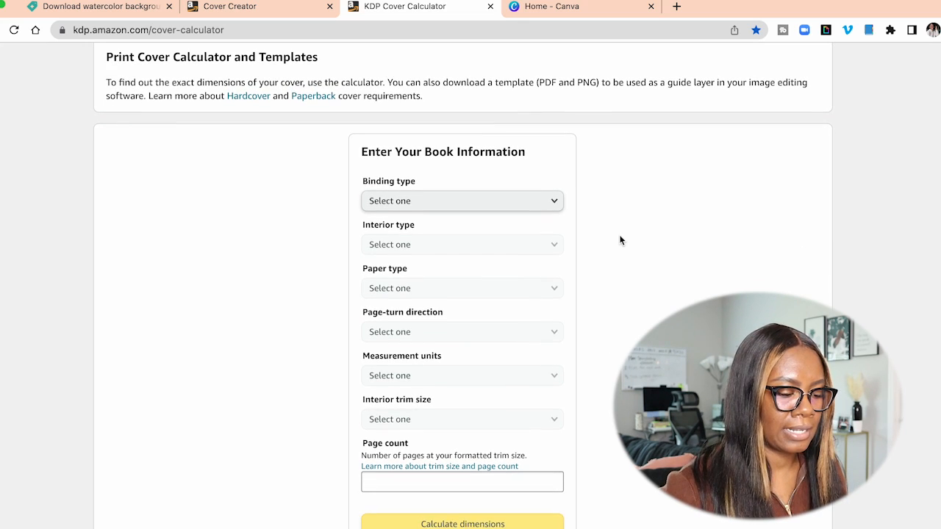
left_click(525, 208)
left_click(525, 215)
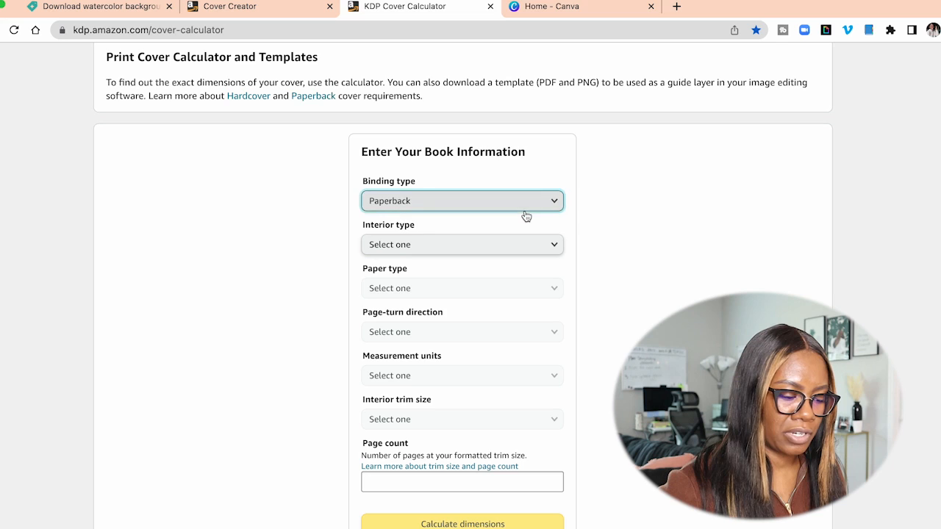
left_click(524, 237)
left_click(525, 244)
Set the paper type to White paper and the page-turn direction to Left to Right.
scroll(522, 243, "down", 2)
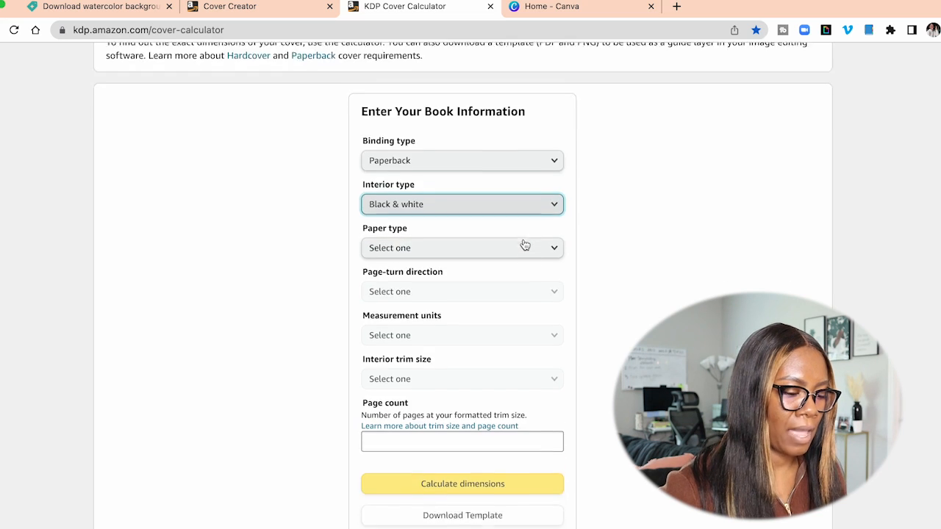
left_click(503, 212)
left_click(503, 223)
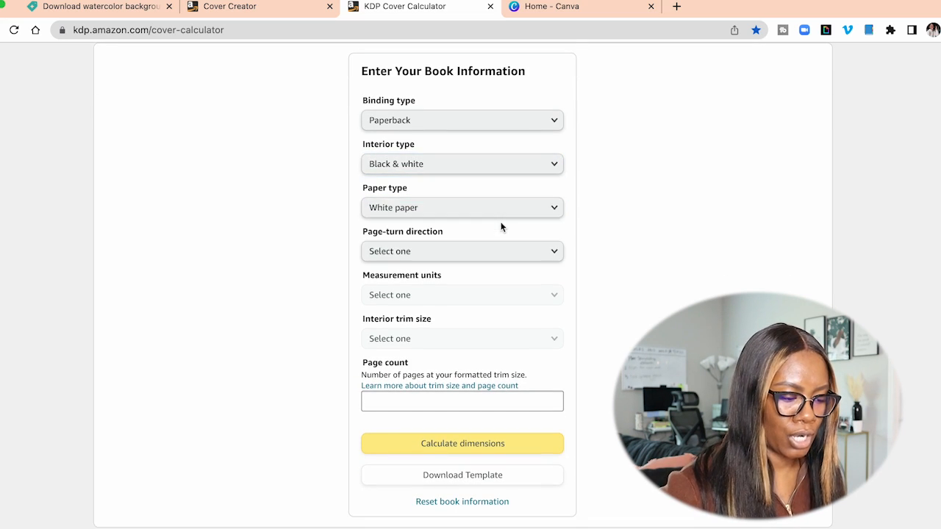
scroll(500, 225, "down", 1)
left_click(502, 227)
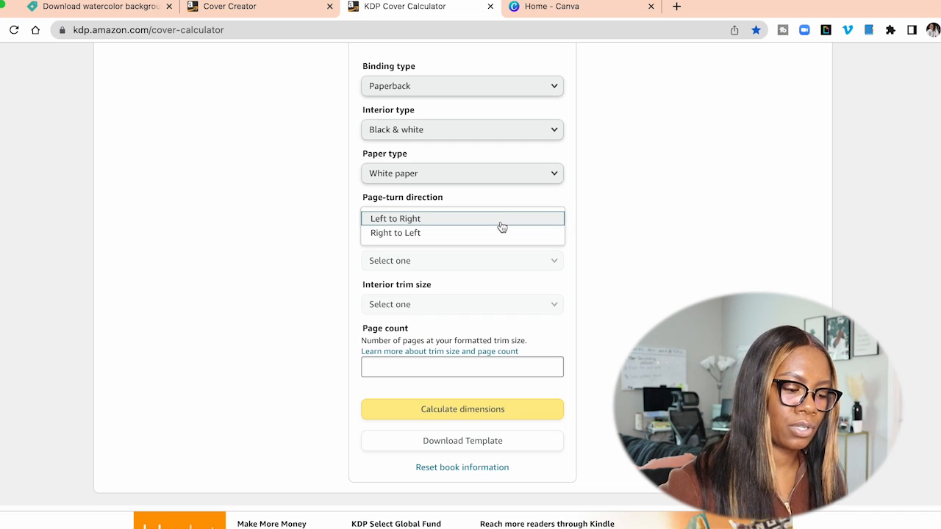
left_click(501, 227)
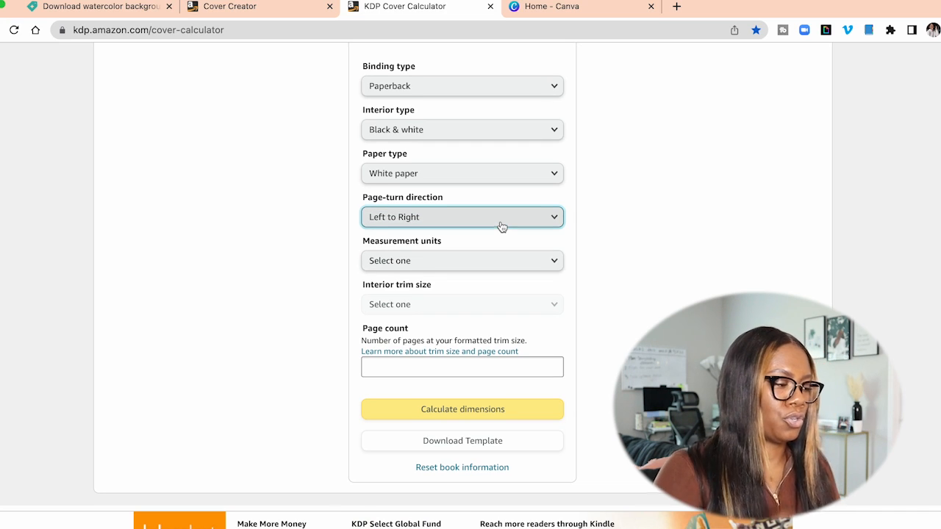
scroll(501, 227, "down", 1)
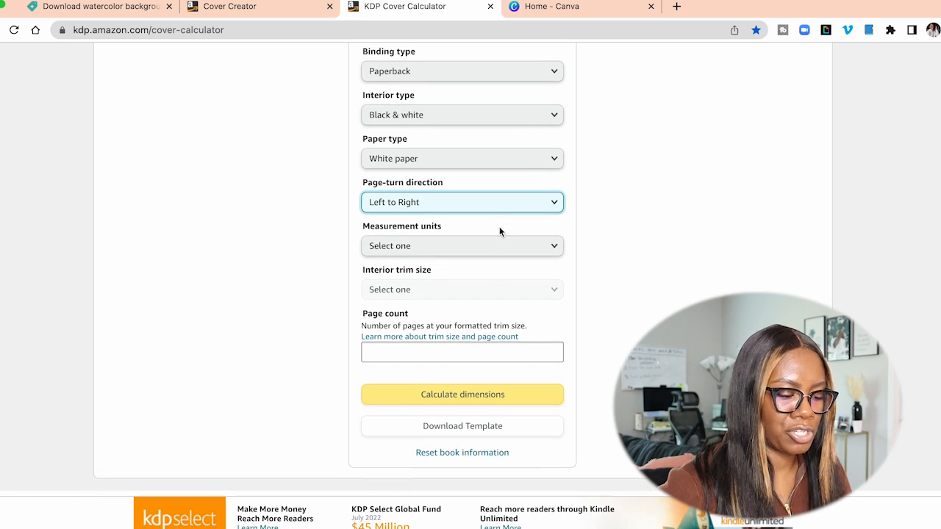
Set the measurement units to Inches and the interior trim size to 8.5 x 11 in.
left_click(498, 247)
left_click(498, 247)
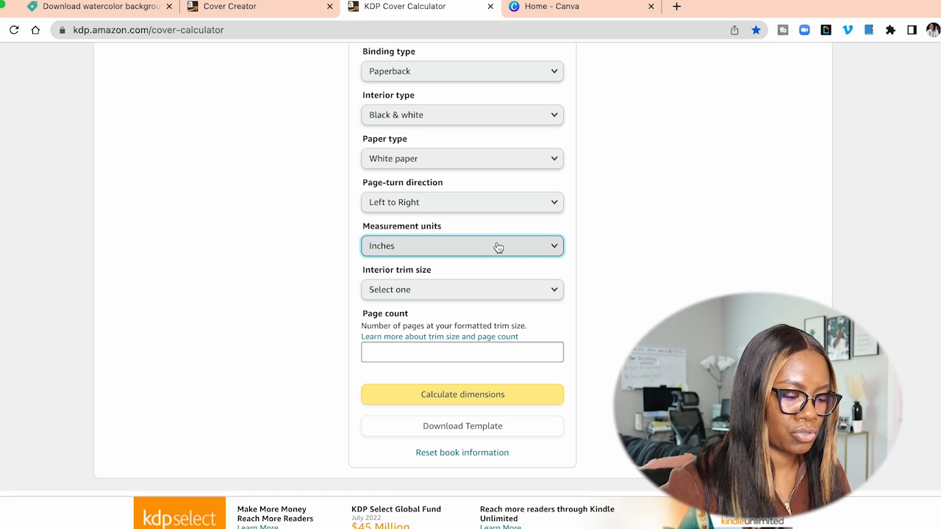
scroll(497, 247, "down", 3)
left_click(481, 223)
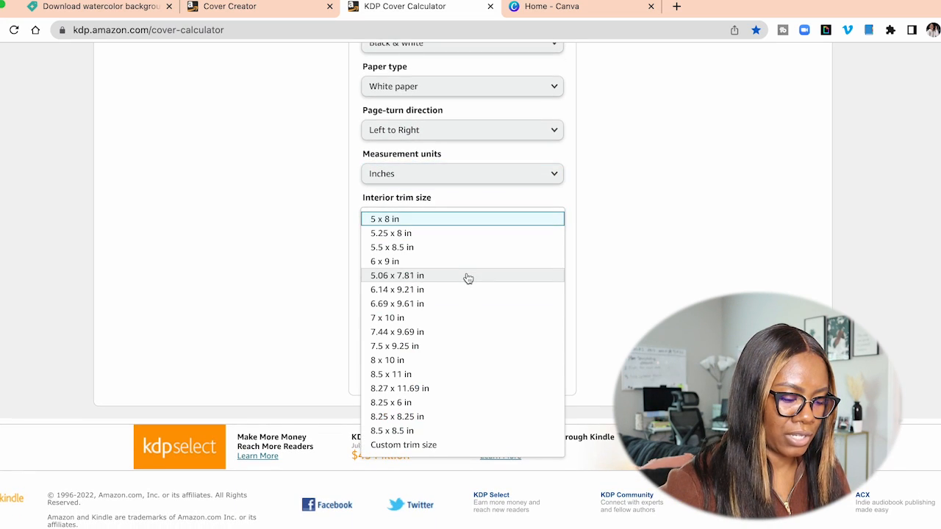
left_click(452, 372)
Set the page count to 100 and calculate the cover dimensions.
left_click(389, 281)
type("1")
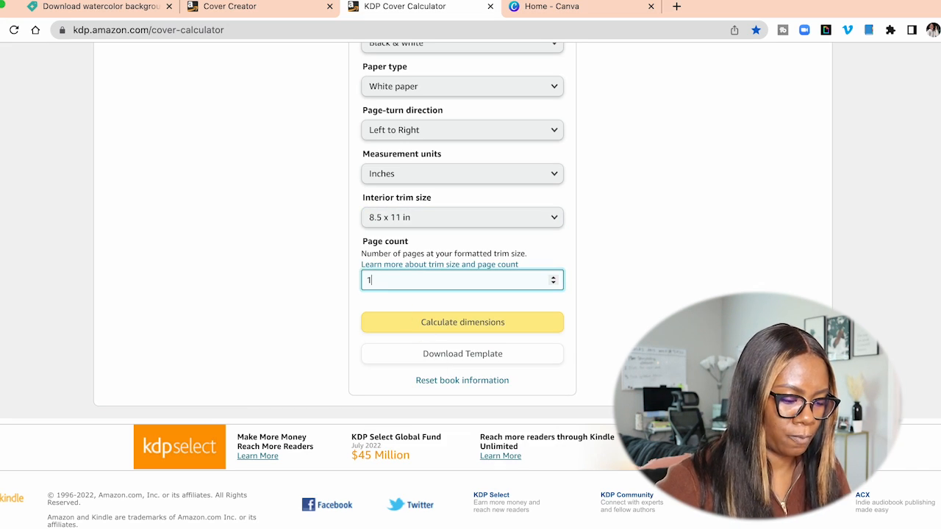
type("00")
scroll(527, 250, "up", 3)
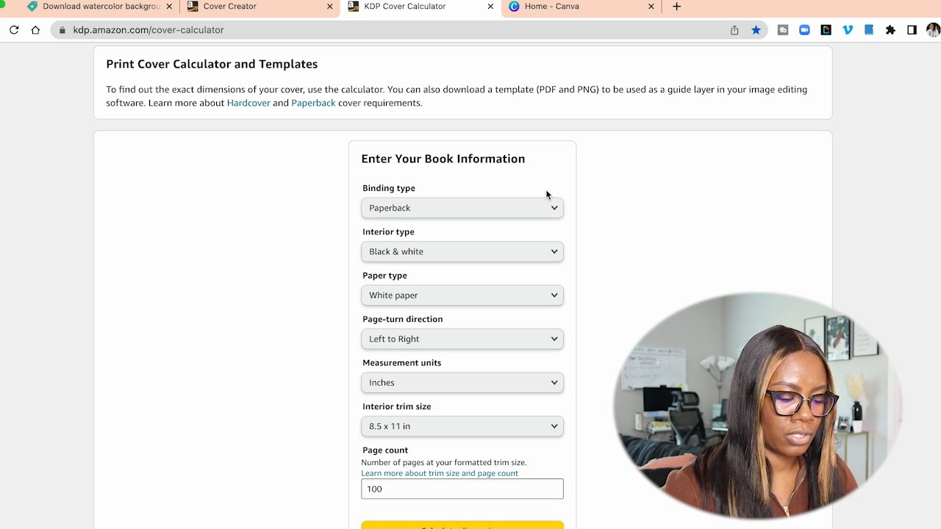
scroll(546, 194, "down", 5)
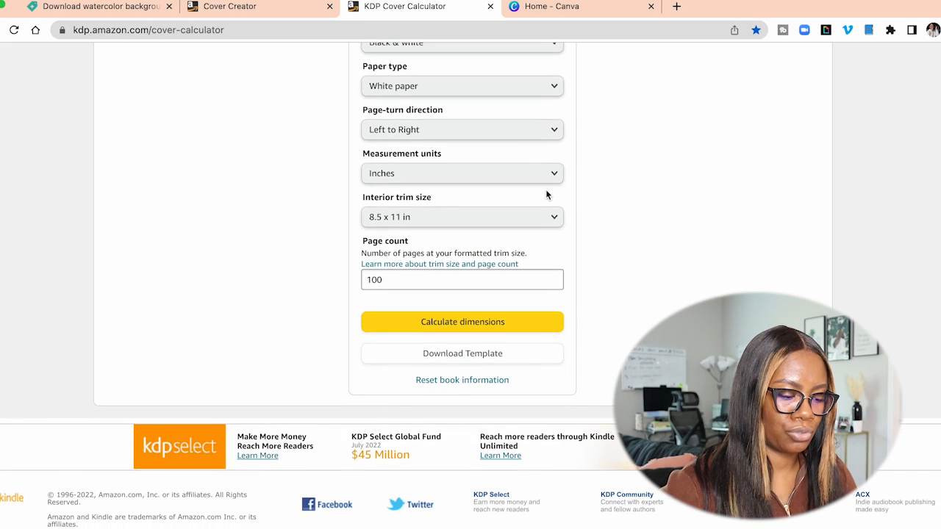
left_click(524, 321)
Download the calculated paperback cover template and save it to the Desktop under the suggested file name.
scroll(525, 321, "up", 2)
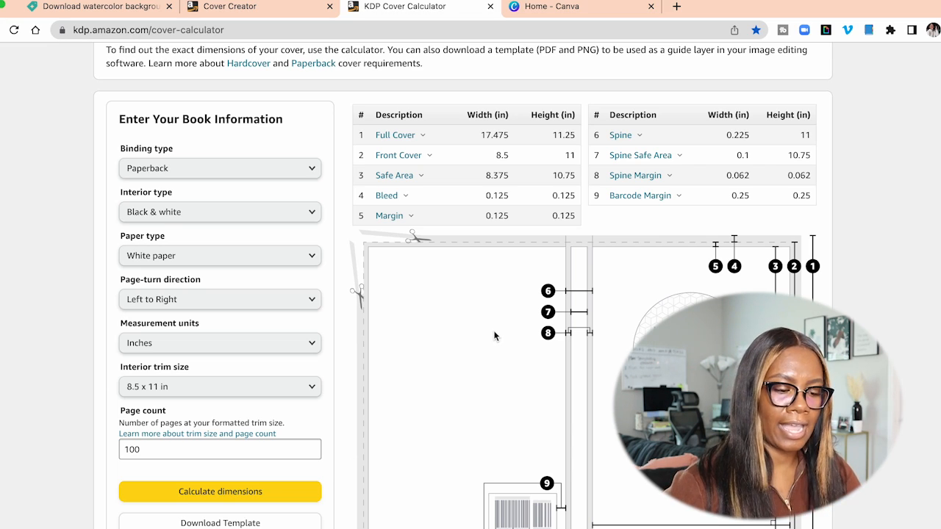
scroll(677, 120, "down", 1)
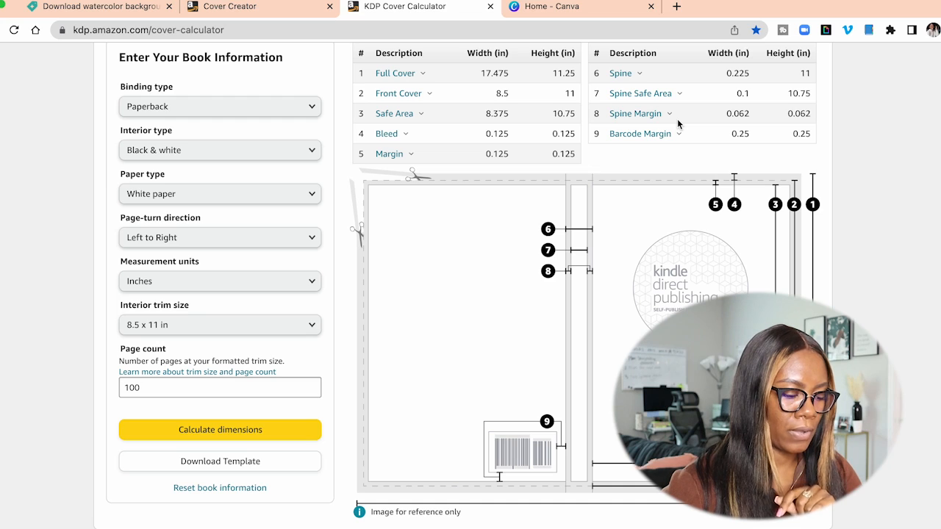
scroll(677, 118, "down", 1)
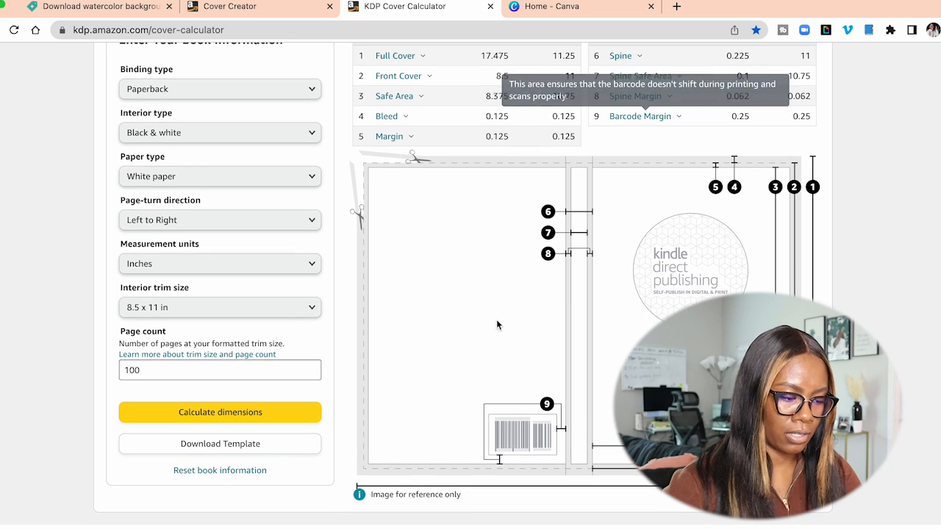
left_click(306, 444)
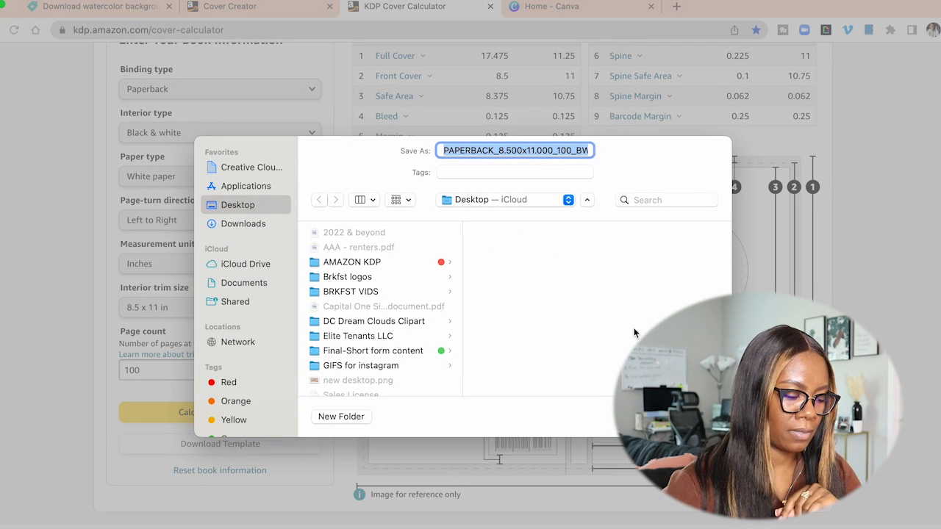
key("Return")
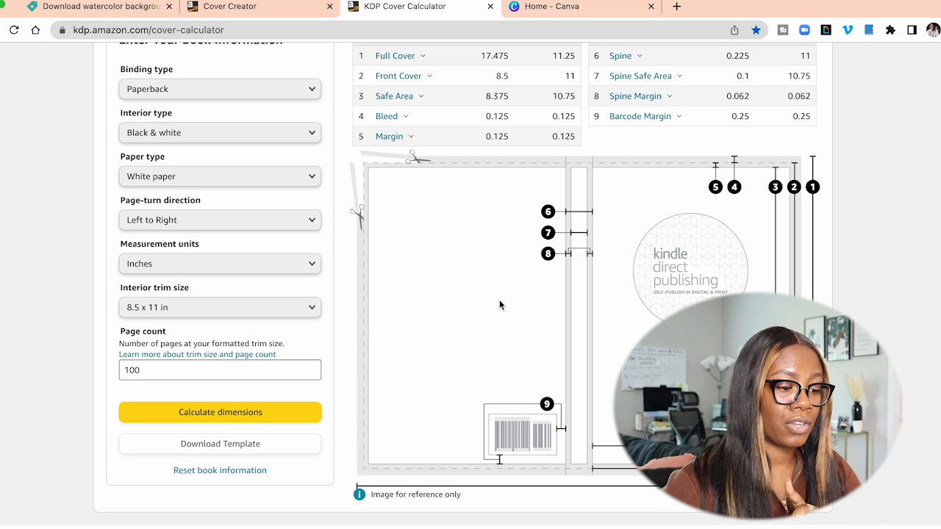
Switch to the Canva home page and move the cover template preview window aside to reach the design options.
scroll(500, 300, "up", 4)
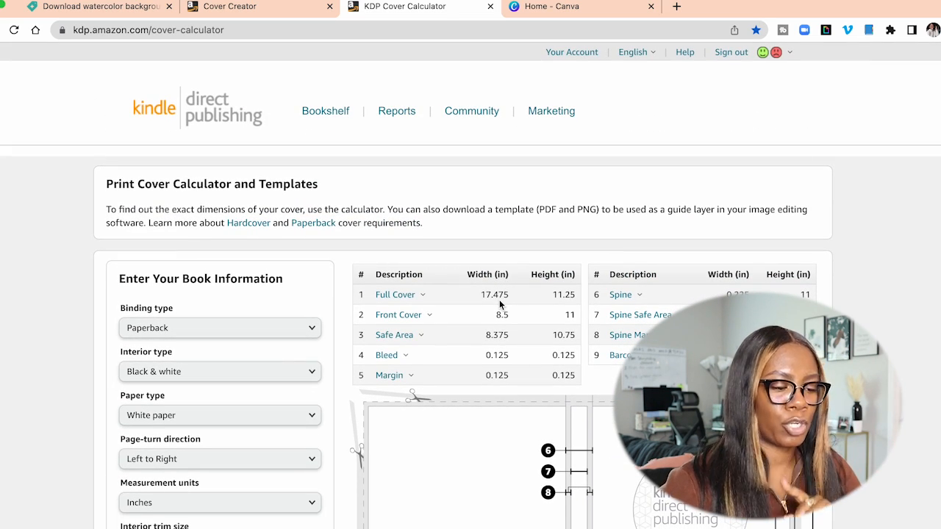
left_click(581, 7)
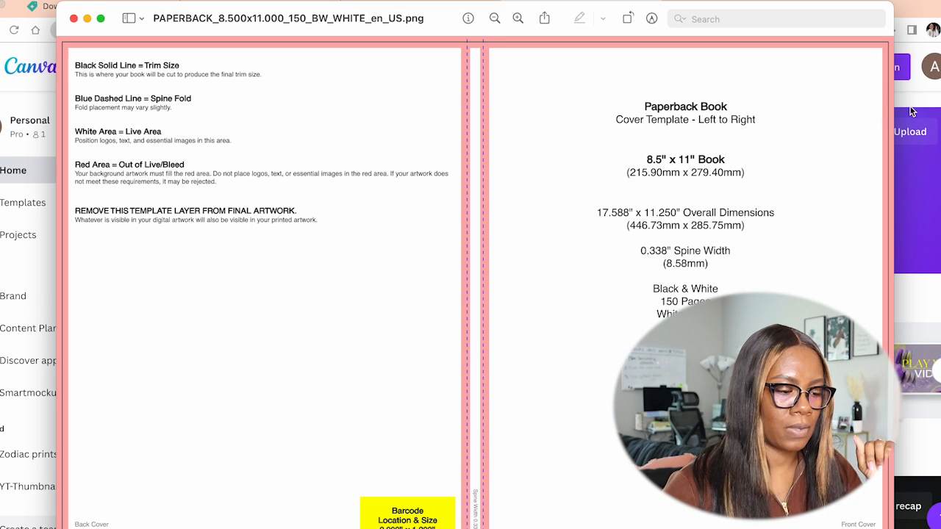
left_click_drag(460, 30, 284, 19)
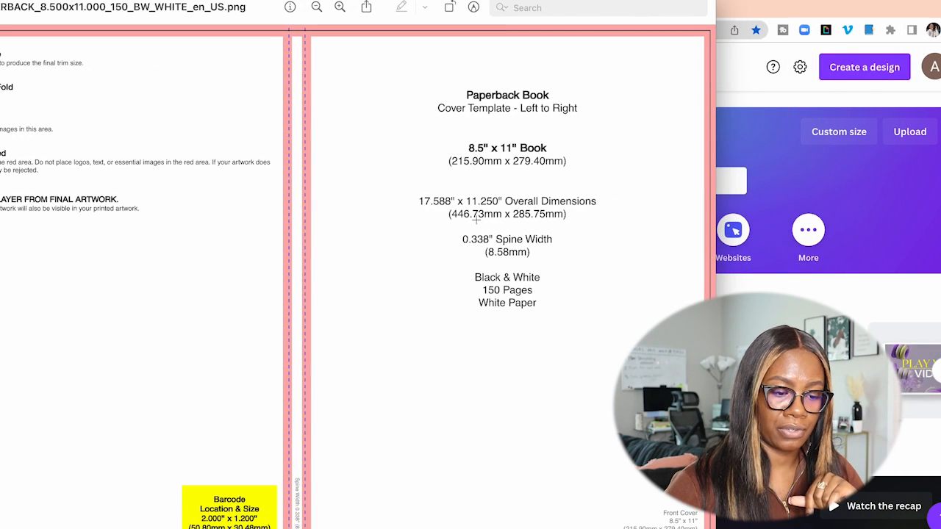
Start a custom-size design and set its measurement unit to inches.
left_click(853, 72)
left_click(853, 72)
left_click(717, 406)
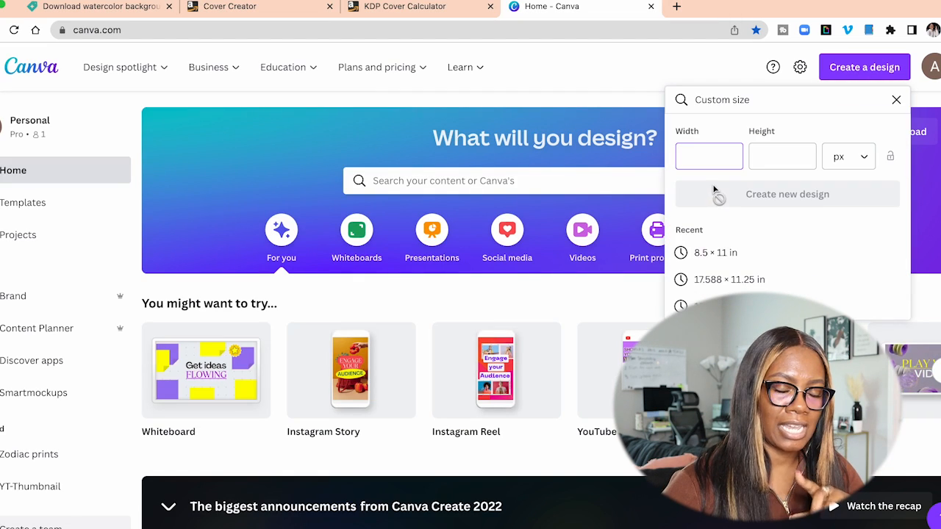
left_click(848, 169)
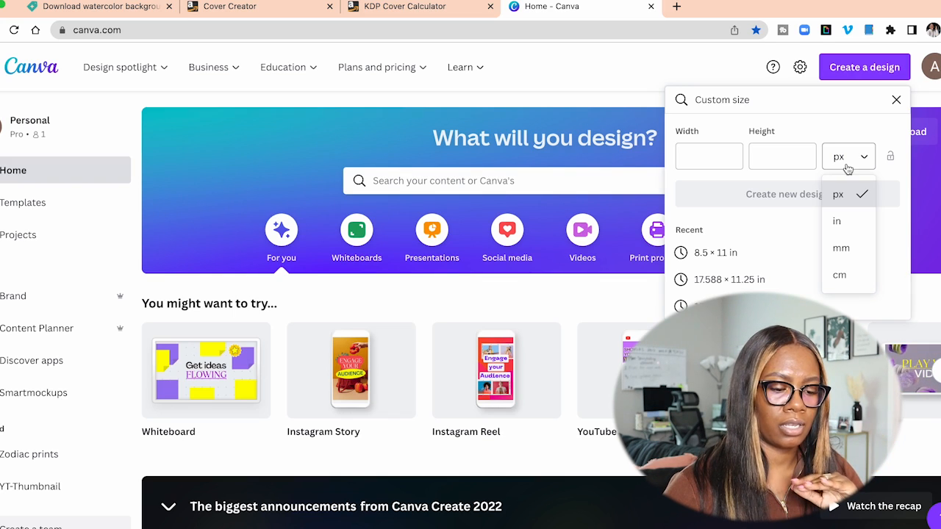
left_click(846, 221)
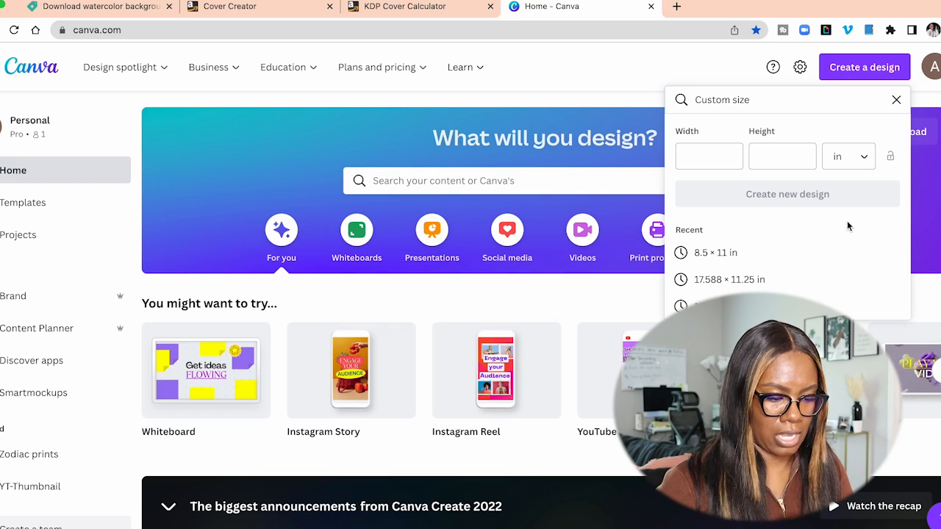
Create the new design with a width of 17.588 in and a height of 11.250 in.
left_click(714, 155)
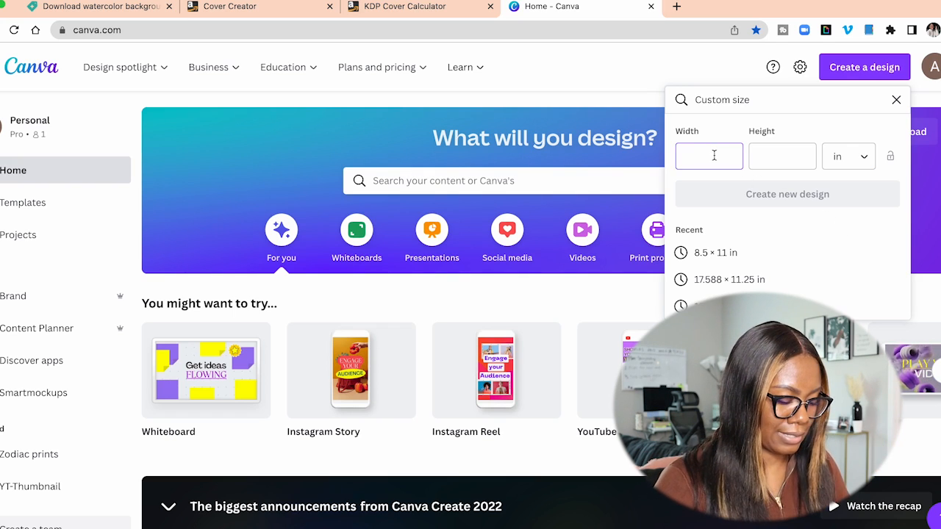
type("17.588")
left_click(759, 157)
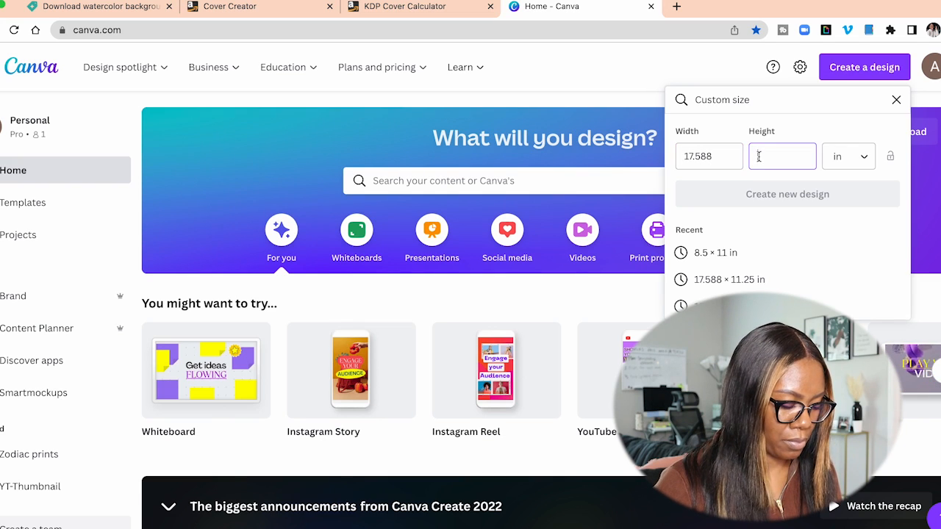
type("11.250")
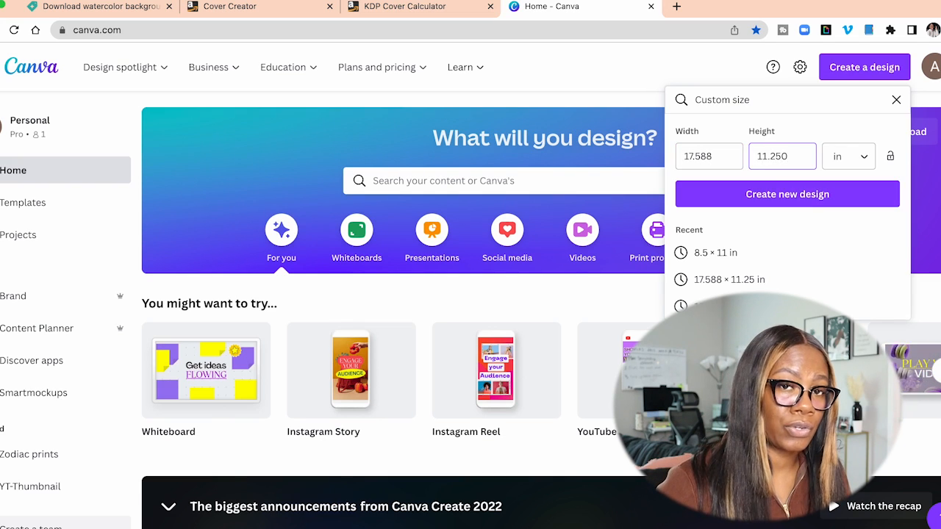
left_click(793, 193)
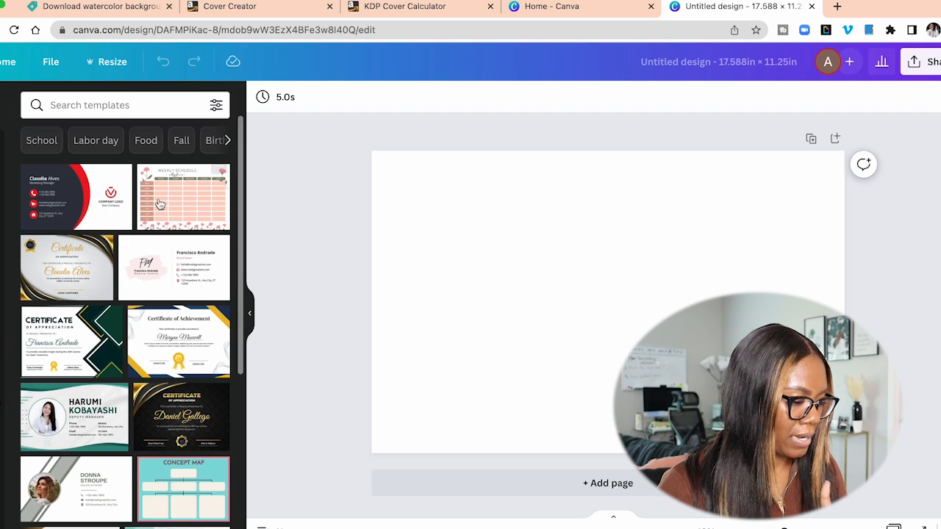
Place the uploaded KDP paperback cover template image on the page and collapse the uploads list.
left_click(1, 202)
left_click(179, 392)
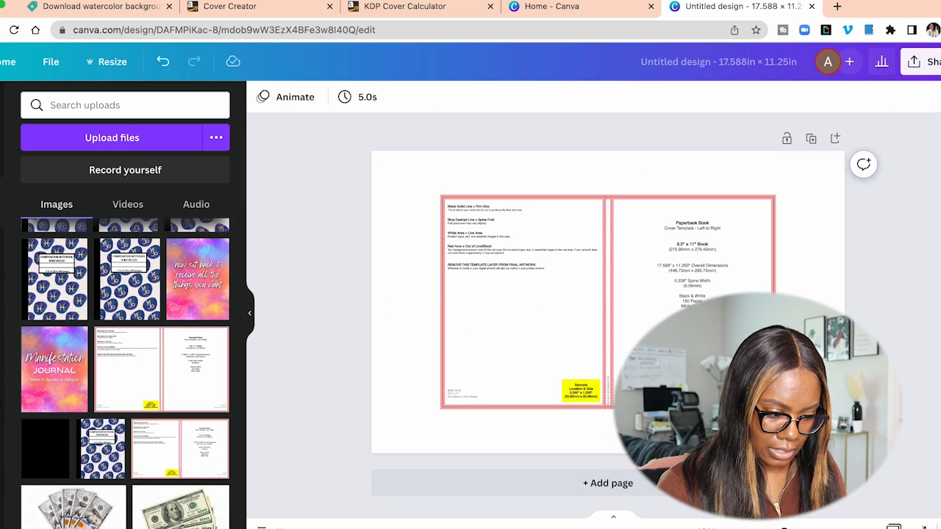
left_click(249, 312)
Enlarge the template image from its corners and side until it spans the full width of the page.
left_click(523, 332)
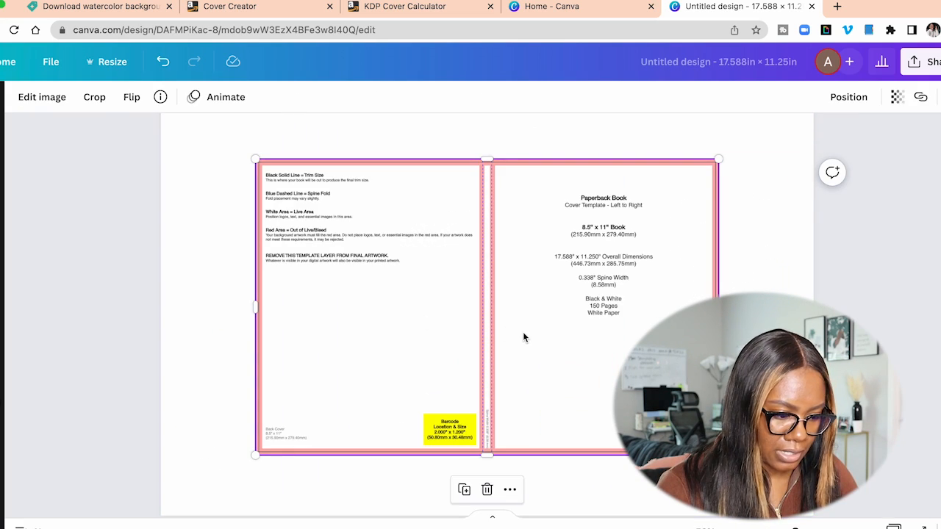
left_click_drag(719, 179, 813, 120)
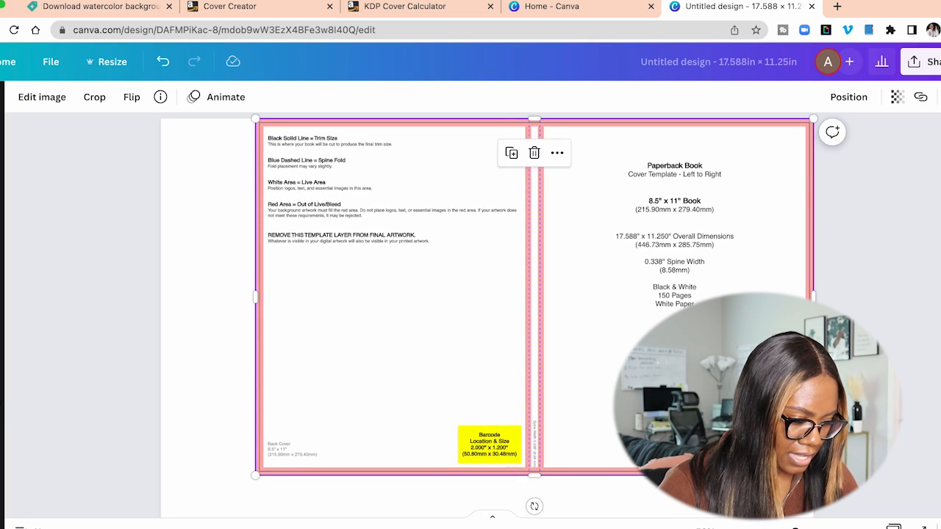
left_click_drag(256, 474, 165, 521)
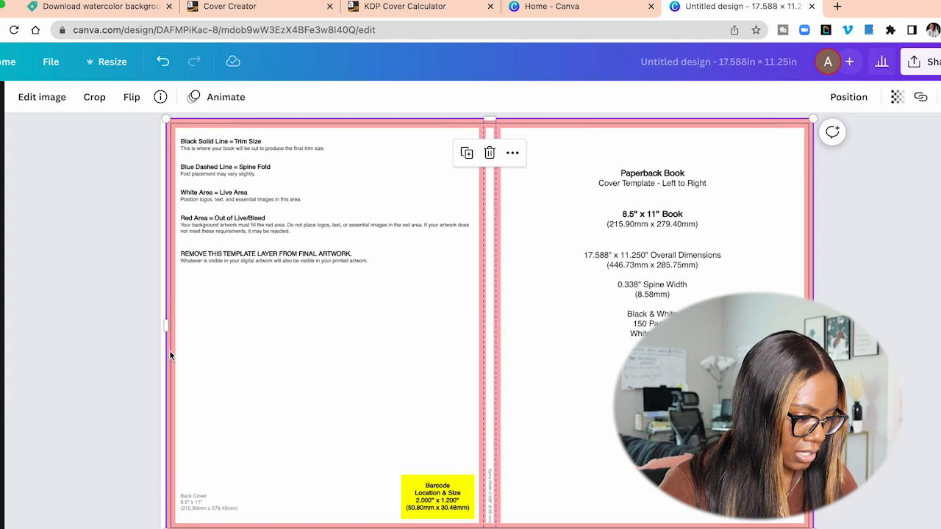
left_click_drag(166, 326, 160, 326)
left_click(875, 236)
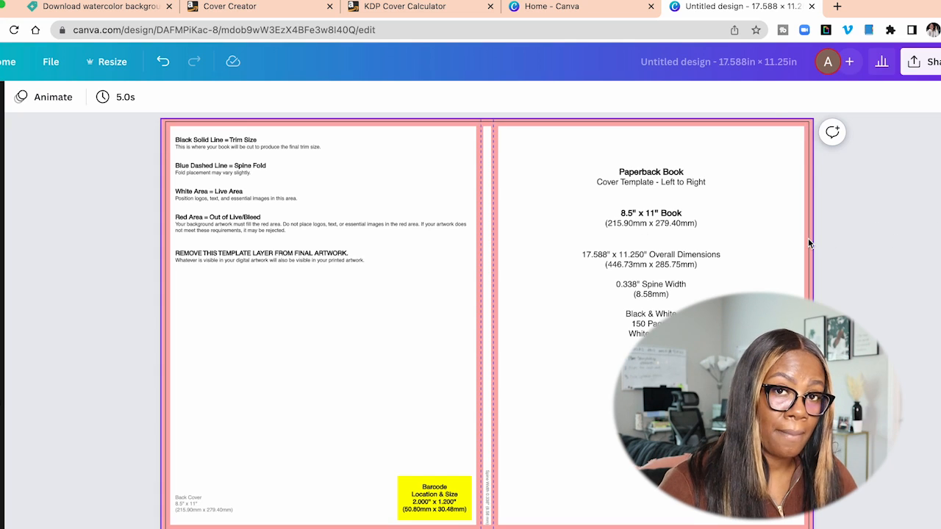
Inspect the template's edges against the page and adjust the image to cover the gap along the page's top edge.
scroll(808, 238, "up", 1)
scroll(883, 250, "down", 2)
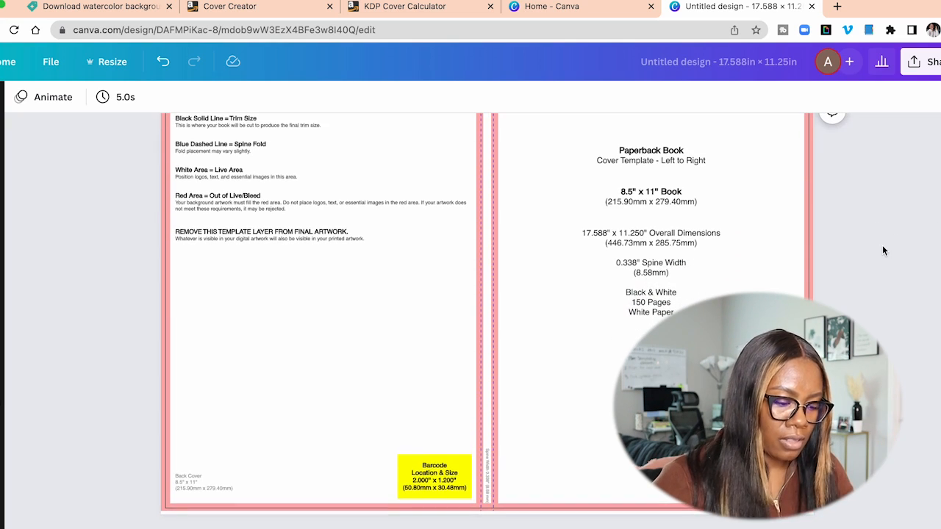
left_click(563, 279)
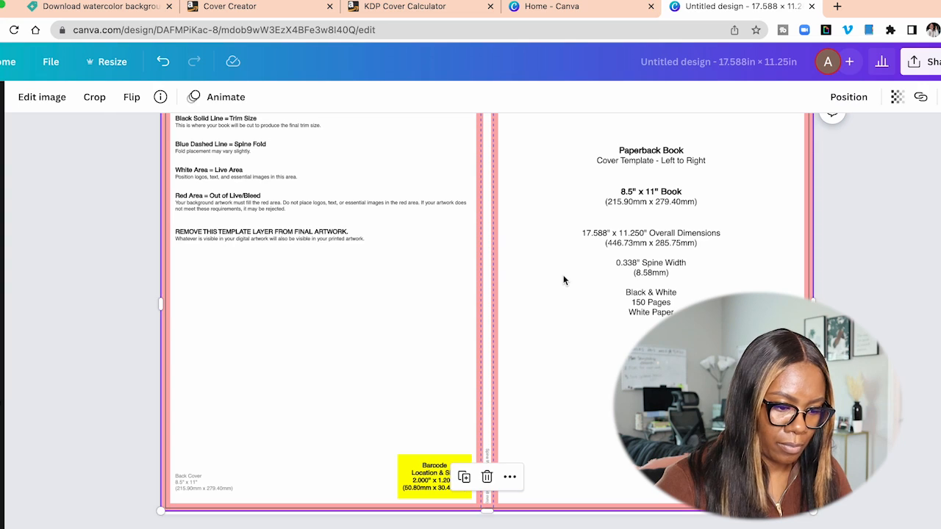
left_click(856, 317)
scroll(856, 317, "up", 2)
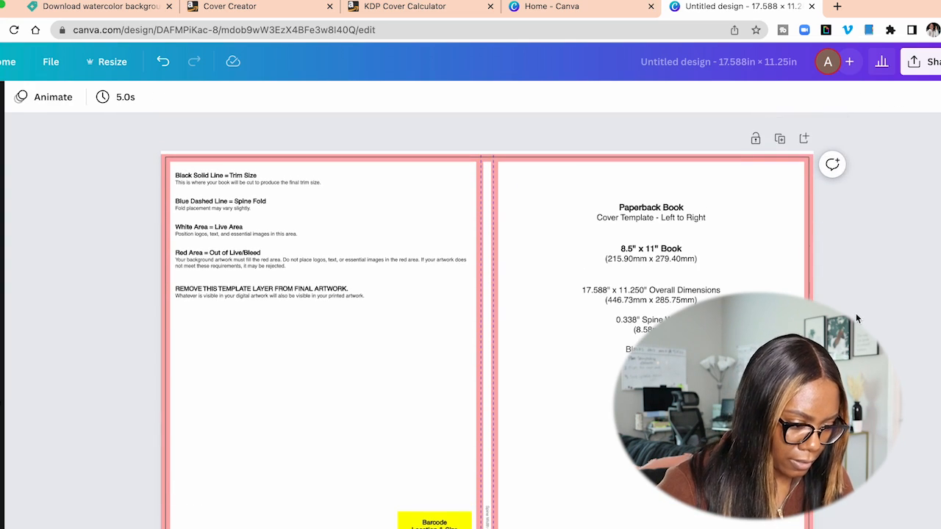
left_click(794, 264)
left_click(857, 247)
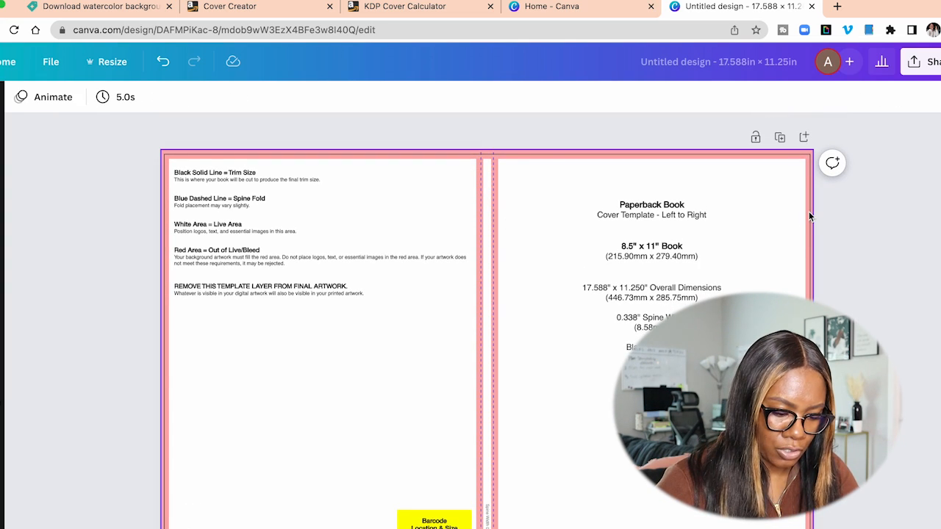
Check the template's fit around the whole page, and add a blank second page after it.
scroll(487, 321, "up", 3)
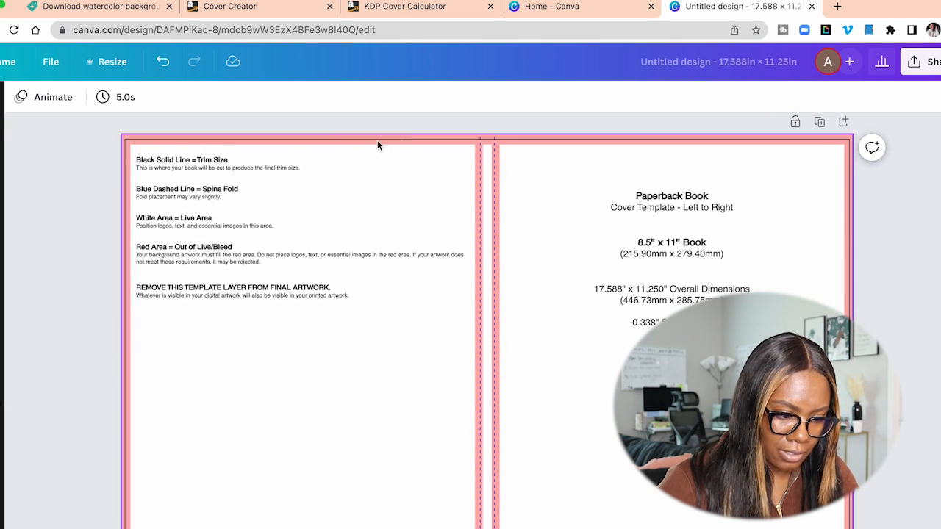
scroll(847, 215, "down", 2)
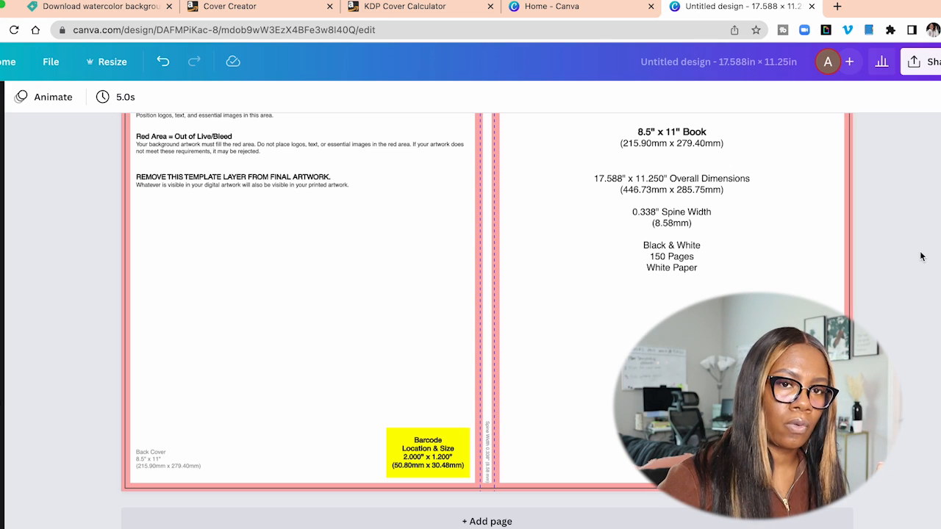
scroll(921, 256, "up", 1)
scroll(921, 256, "up", 1)
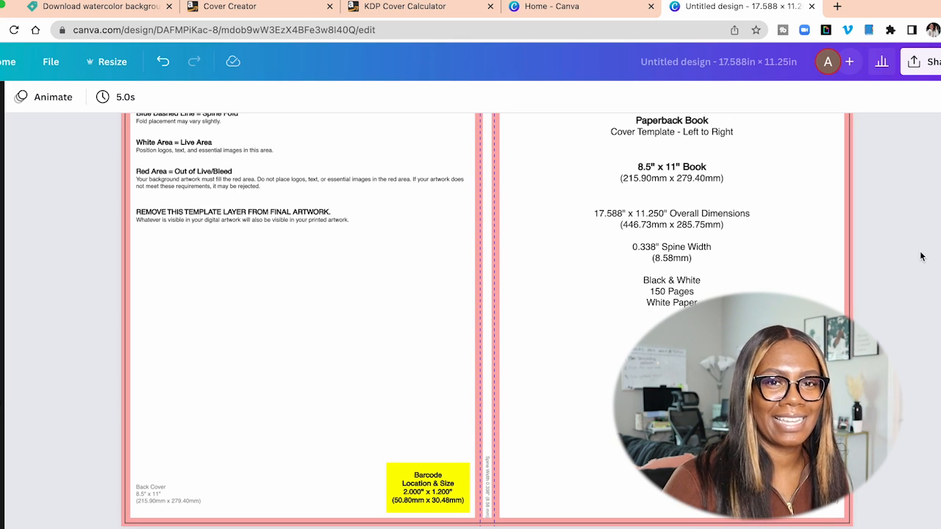
scroll(921, 256, "up", 4)
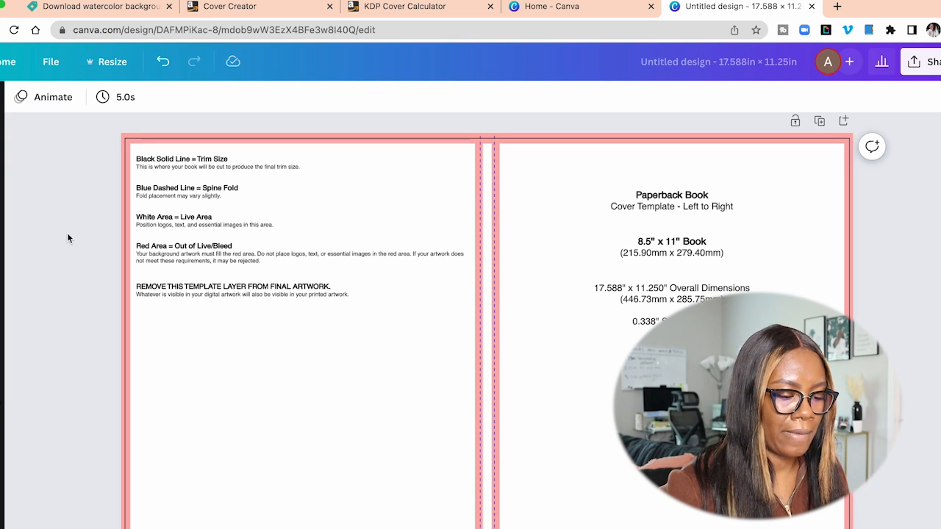
scroll(67, 232, "down", 3)
scroll(479, 360, "up", 3)
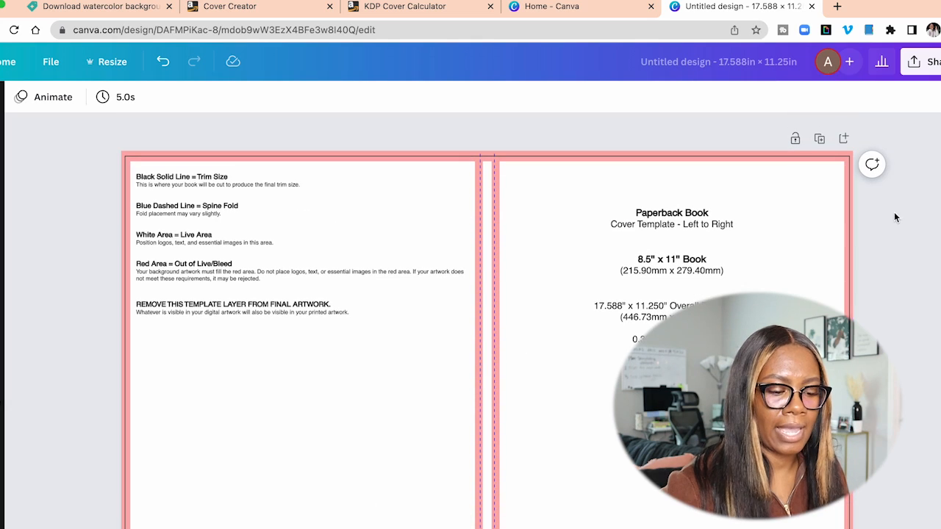
left_click(844, 139)
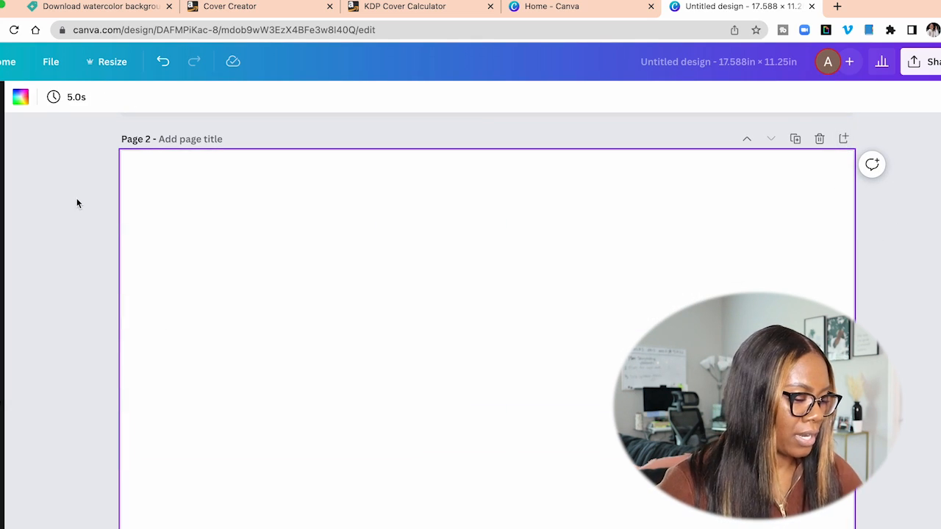
Place the uploaded Scorpio-patterned composition notebook cover on page 2 and move it to the page's top-right corner.
scroll(162, 304, "down", 3)
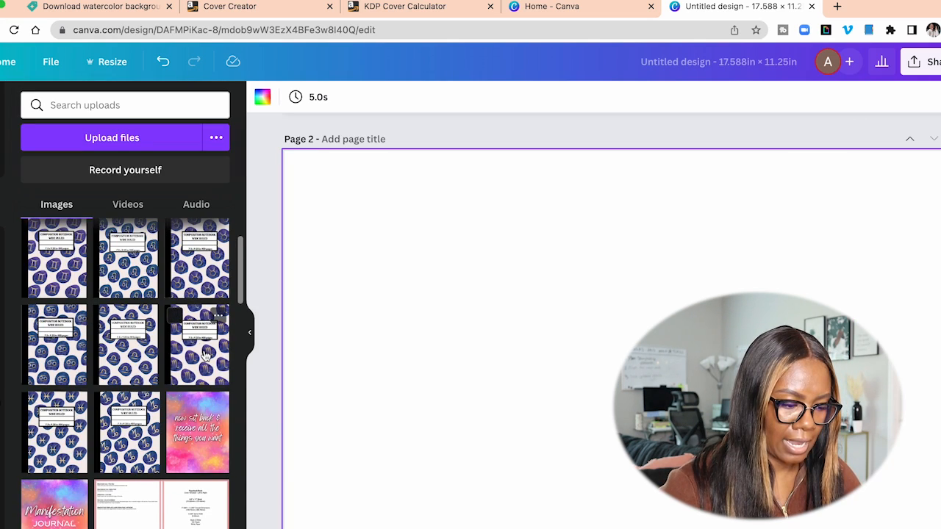
left_click(173, 307)
scroll(399, 263, "right", 2)
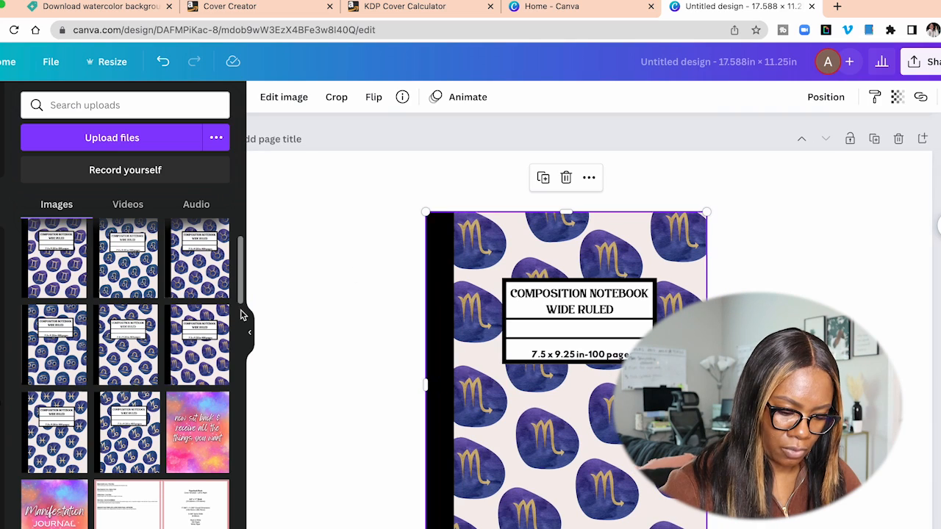
key("super+minus")
left_click_drag(613, 378, 778, 334)
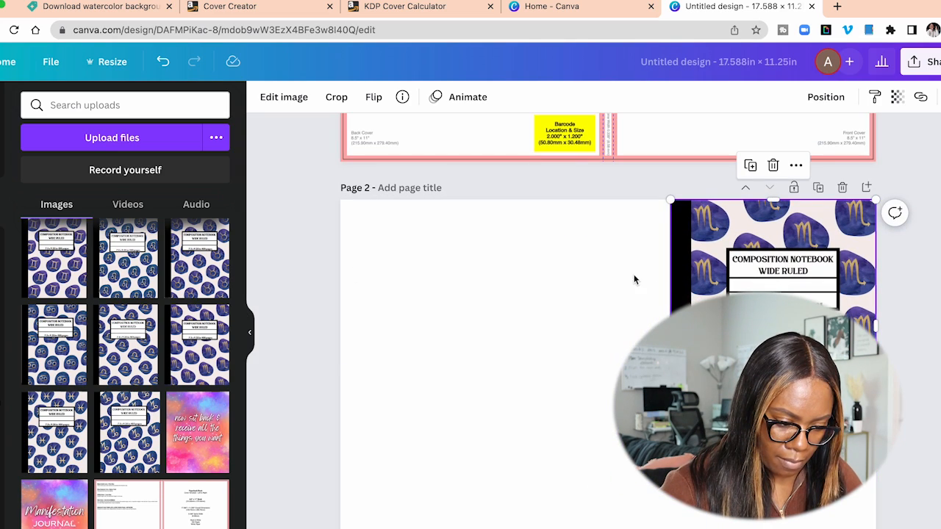
Enlarge the notebook cover to the full page height and trim its black strip on the left side to the spine edge.
left_click_drag(670, 452, 598, 528)
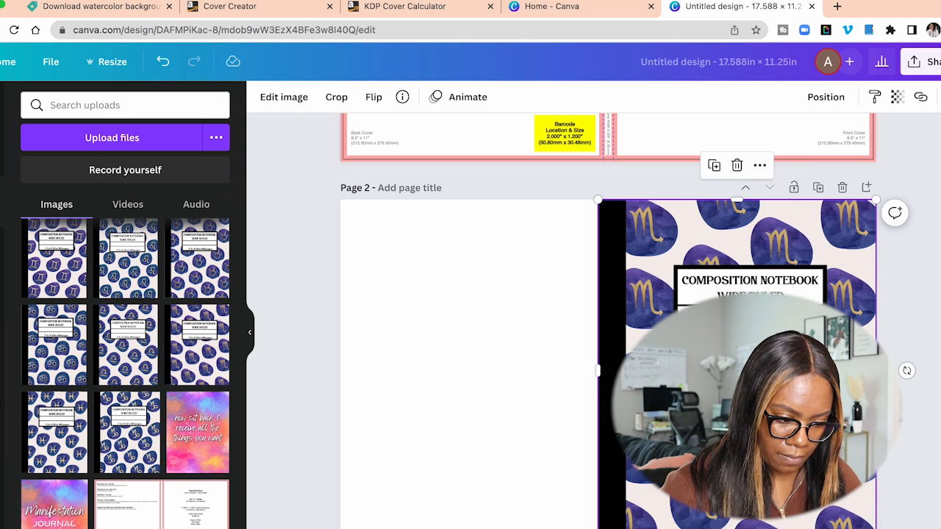
left_click_drag(601, 375, 609, 376)
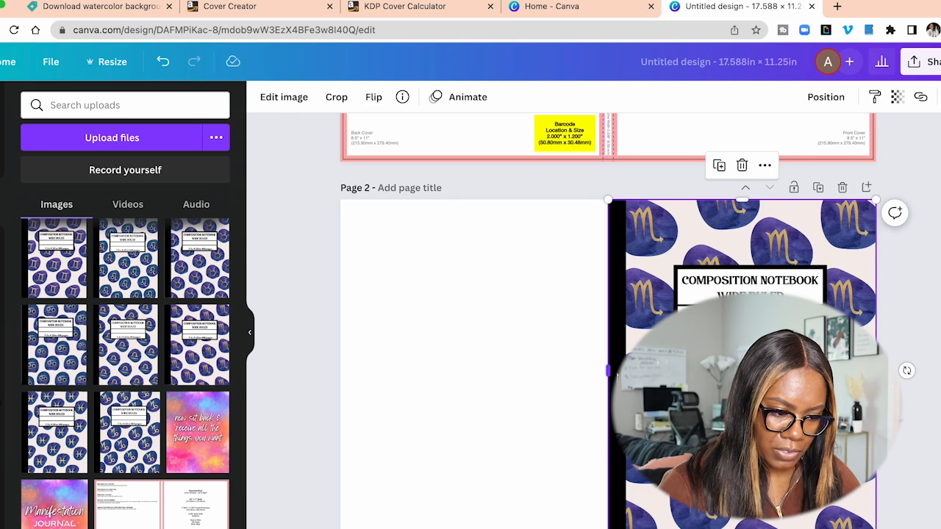
left_click(940, 305)
Add a black image on the back cover area of page 2 and enlarge it to about 8.8 by 11.5 in.
scroll(939, 305, "up", 3)
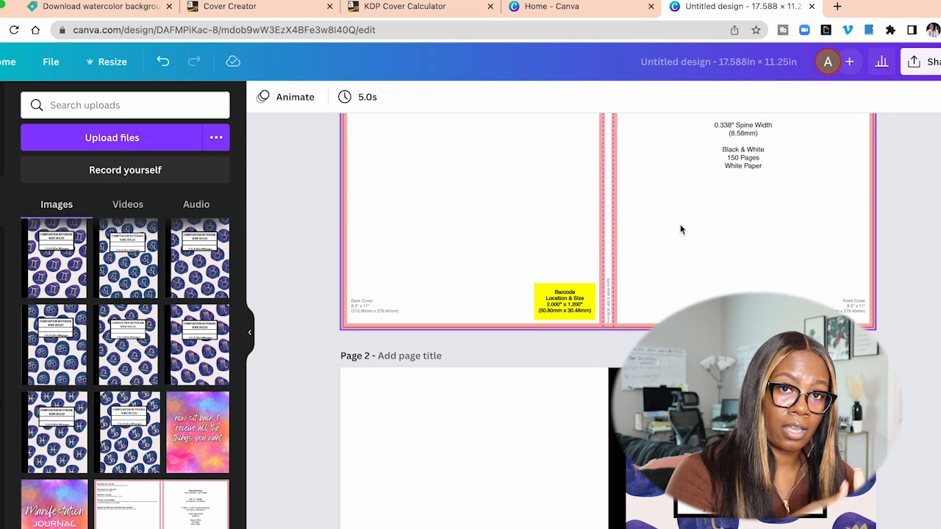
scroll(680, 229, "up", 1)
scroll(603, 264, "down", 4)
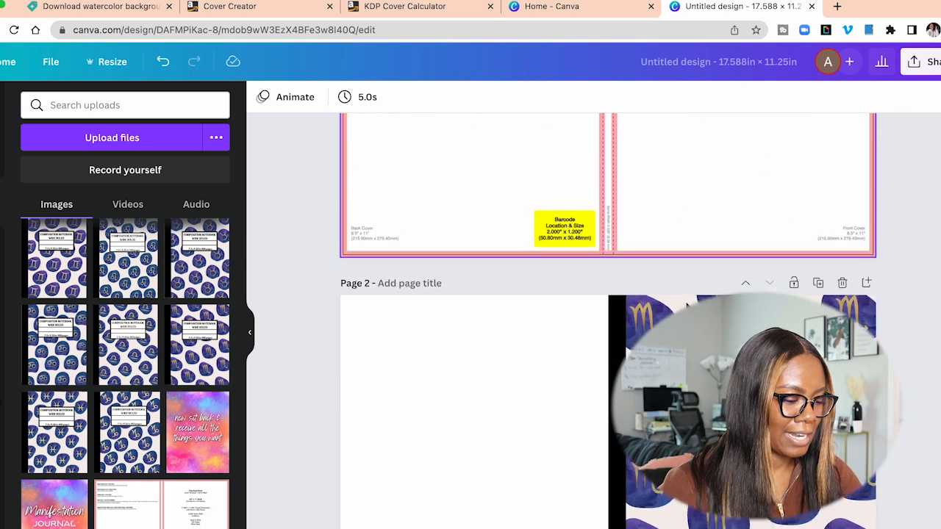
scroll(139, 387, "down", 2)
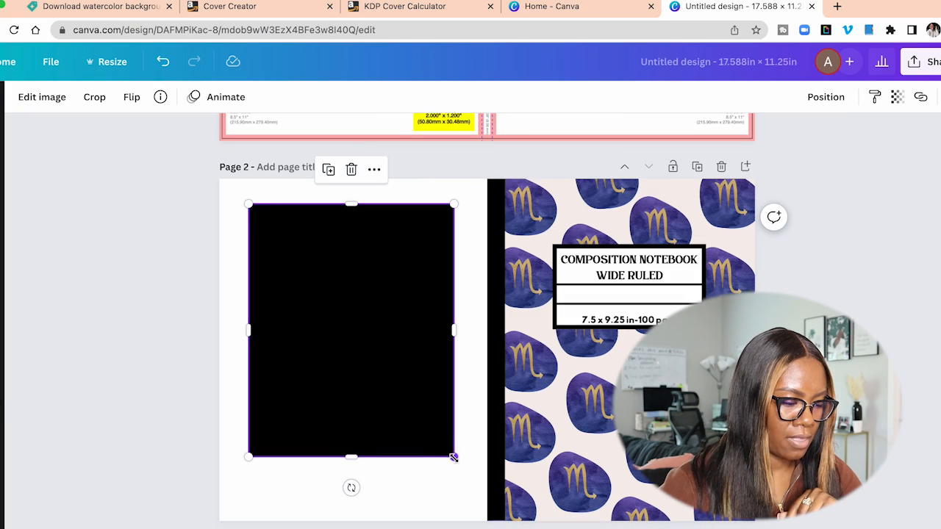
left_click_drag(454, 457, 486, 498)
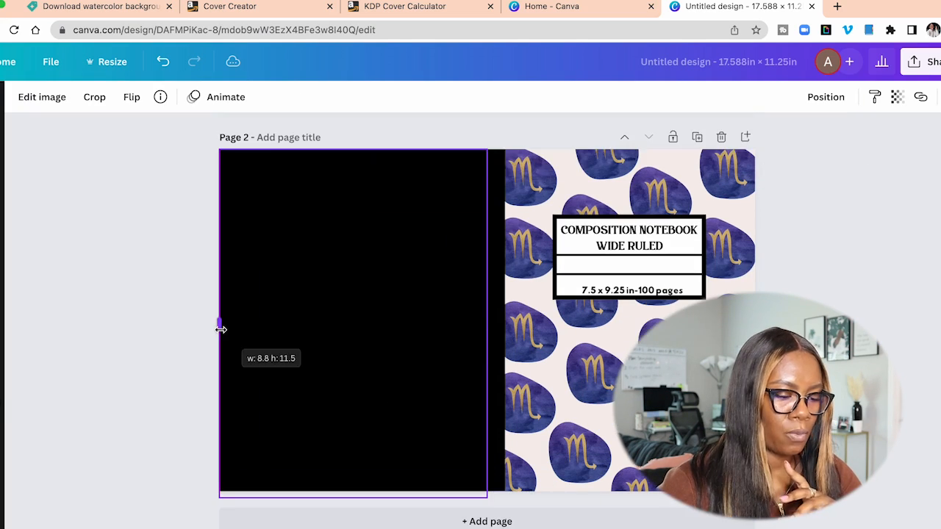
left_click_drag(219, 325, 219, 326)
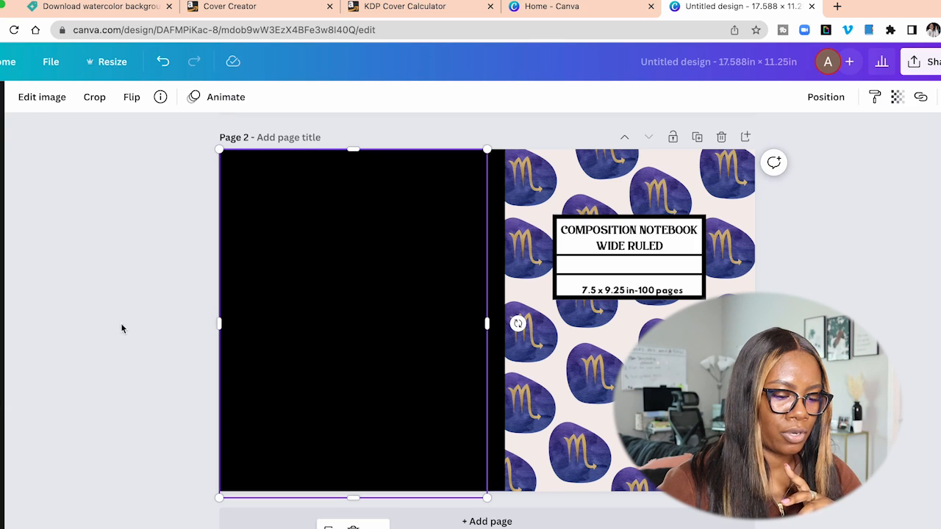
Trim the black back cover's bottom edge to the page and extend its right edge slightly over the spine strip.
left_click(121, 323)
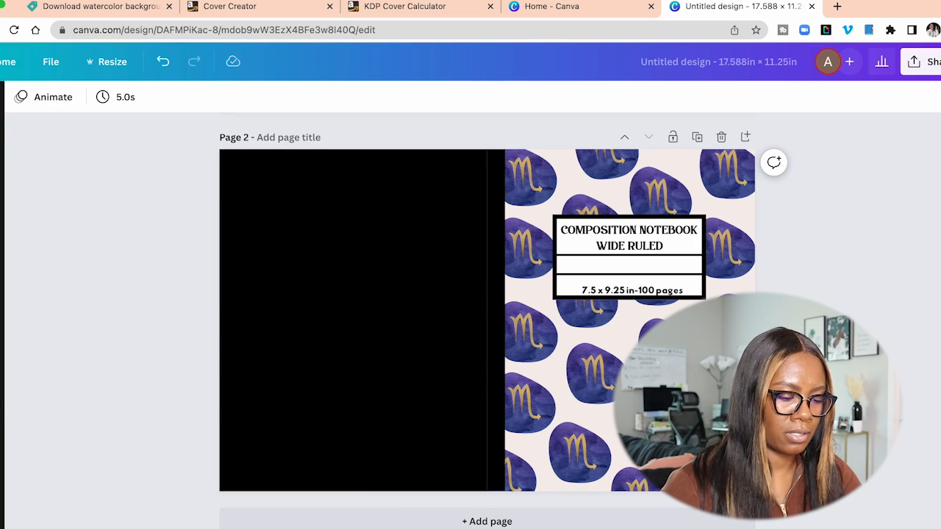
left_click(452, 316)
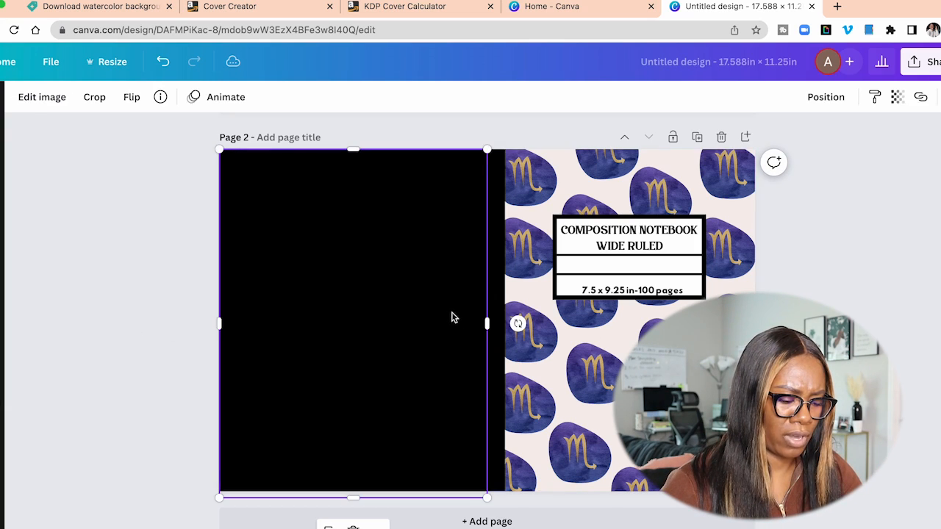
left_click_drag(351, 494, 353, 491)
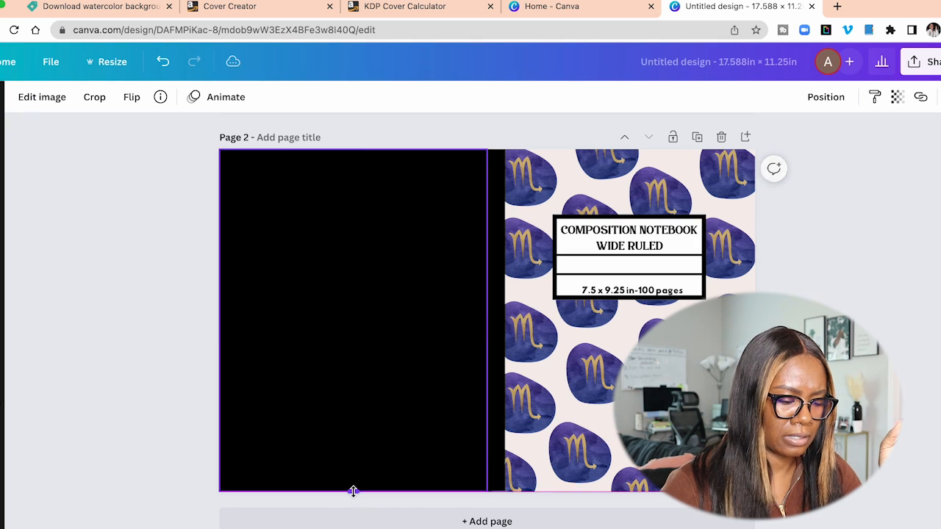
left_click_drag(488, 319, 491, 320)
Group the black back cover and the notebook front cover on page 2.
left_click(156, 167)
left_click_drag(156, 167, 788, 274)
left_click(798, 96)
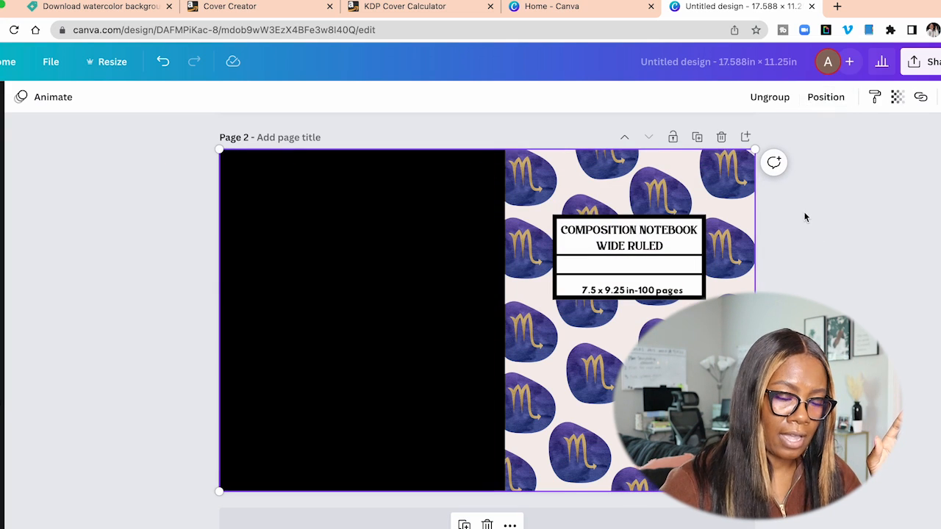
Move the grouped cover from page 2 onto page 1 so that it covers the KDP template.
left_click(804, 213)
left_click_drag(405, 249, 314, 270)
scroll(305, 265, "up", 3)
left_click_drag(327, 394, 353, 348)
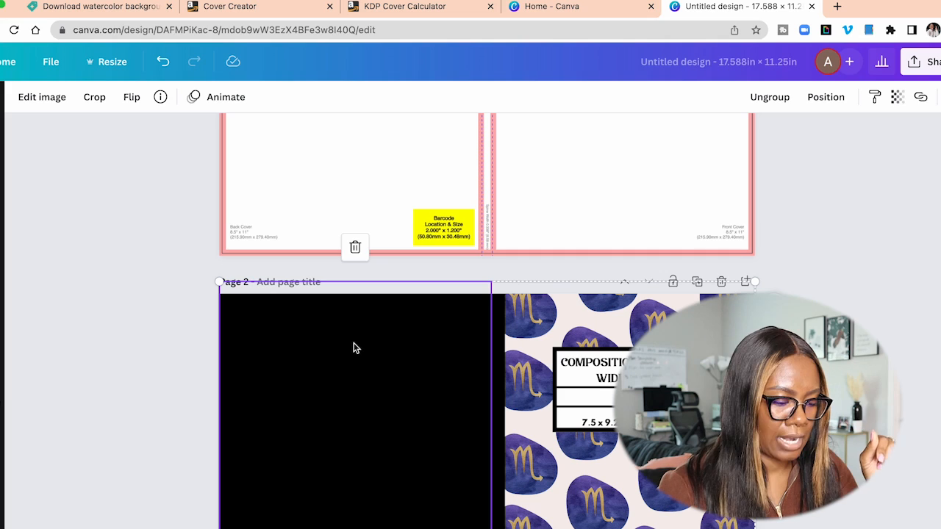
left_click_drag(361, 354, 360, 122)
scroll(851, 296, "up", 2)
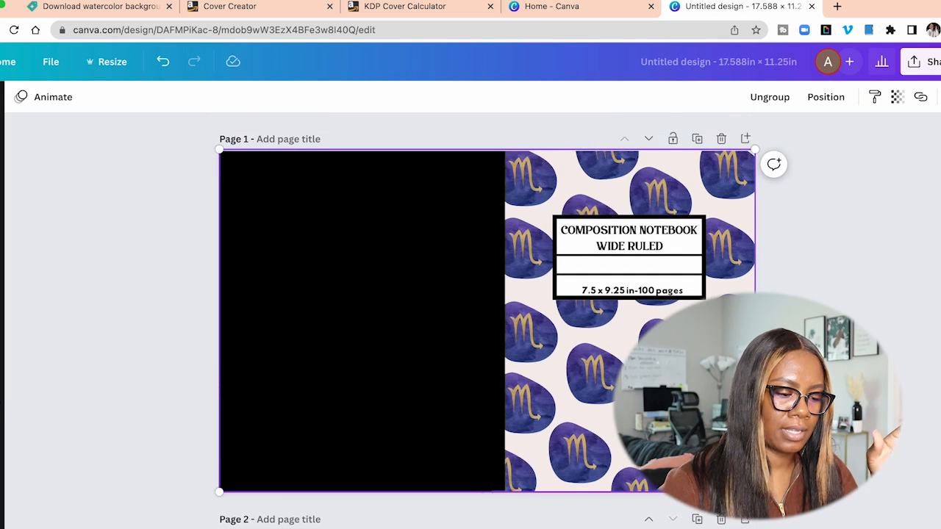
Send the grouped cover backward so that it sits behind the KDP template on page 1.
left_click(852, 296)
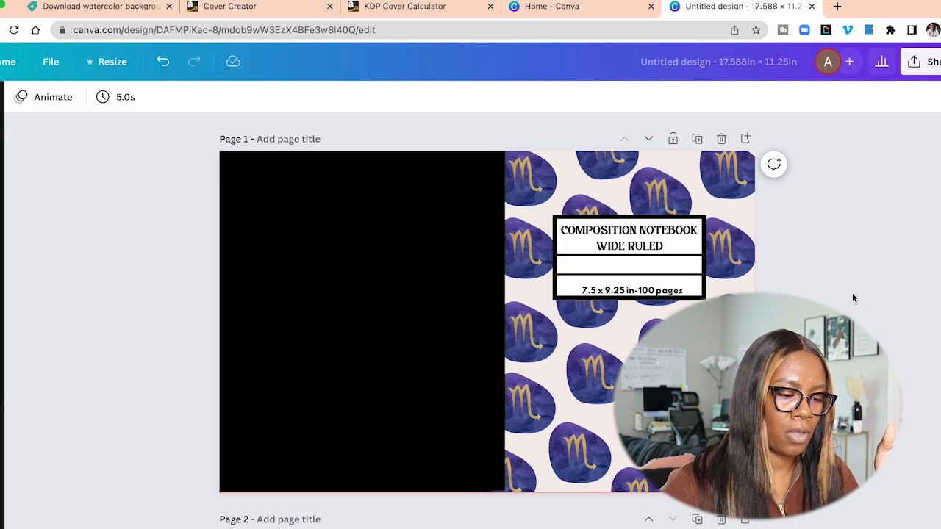
left_click(705, 226)
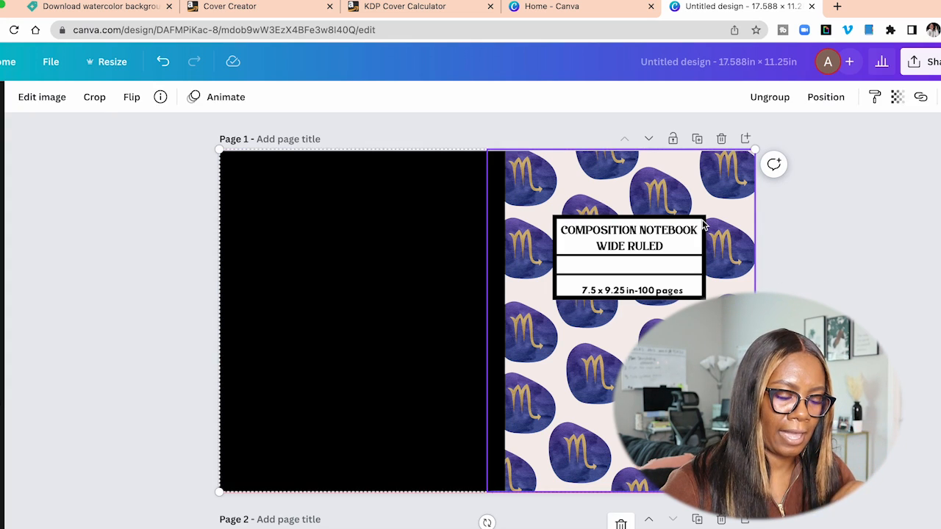
left_click(826, 97)
left_click(779, 138)
left_click(824, 330)
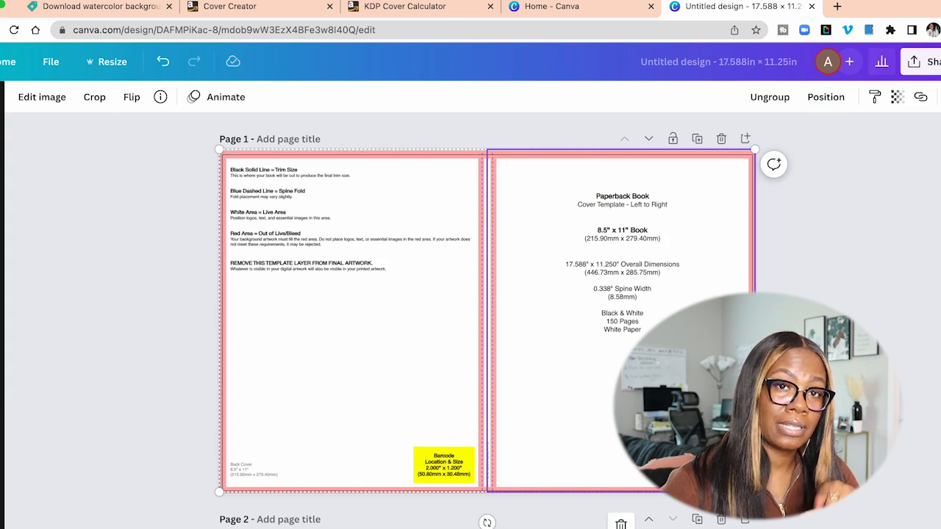
Set the KDP template image's transparency to 80 so that the cover shows through it.
left_click(823, 331)
left_click(706, 353)
left_click(896, 96)
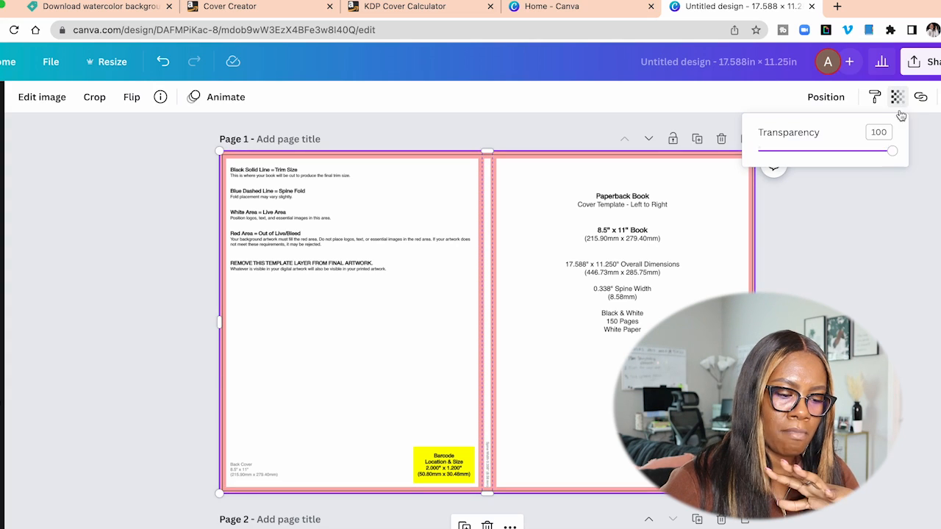
left_click_drag(891, 152, 866, 152)
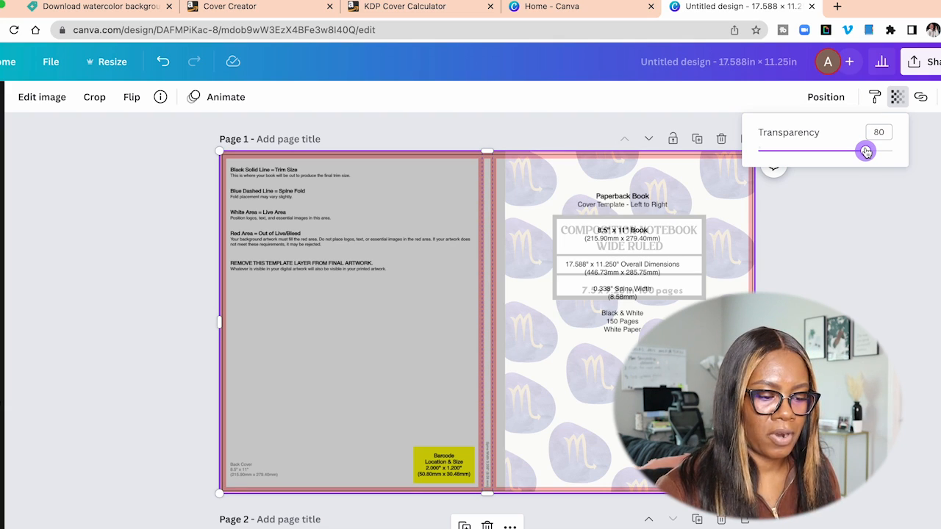
left_click(829, 284)
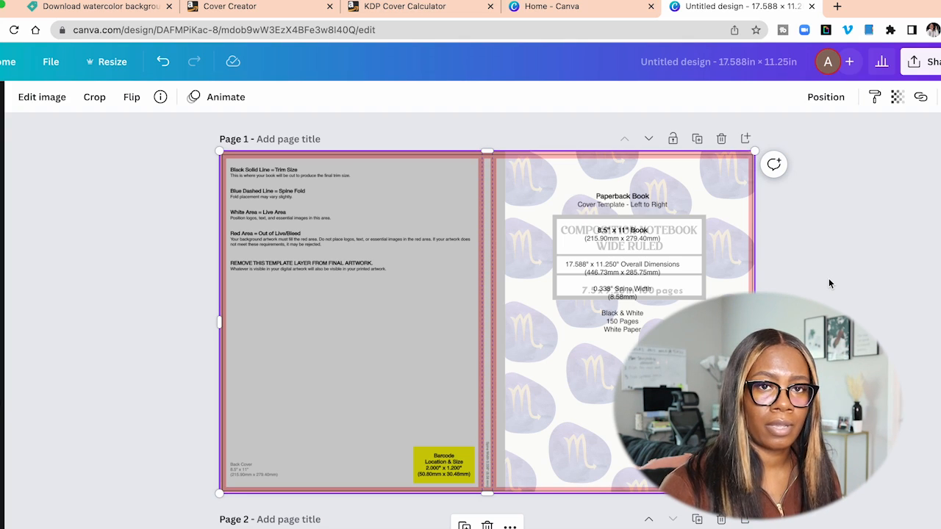
Delete the KDP template overlay from page 1, leaving only the cover artwork.
left_click(829, 284)
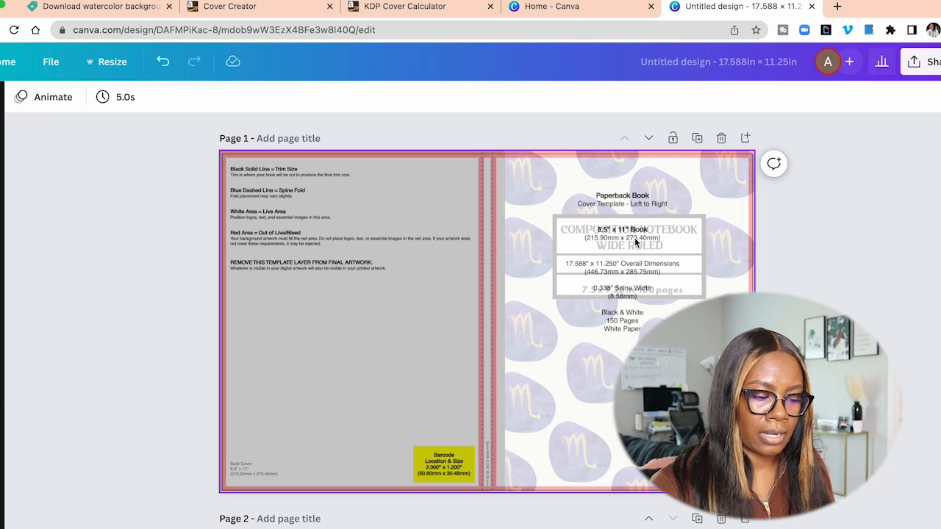
left_click(444, 180)
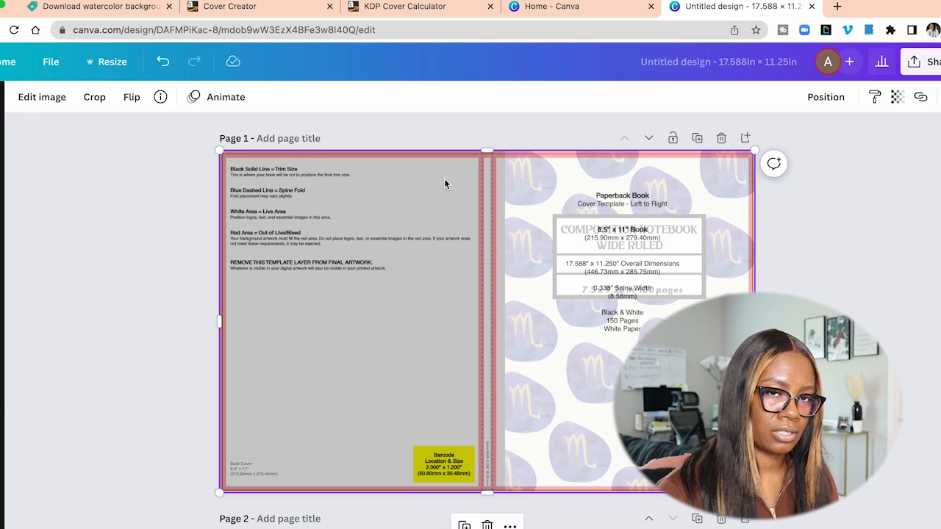
key("Delete")
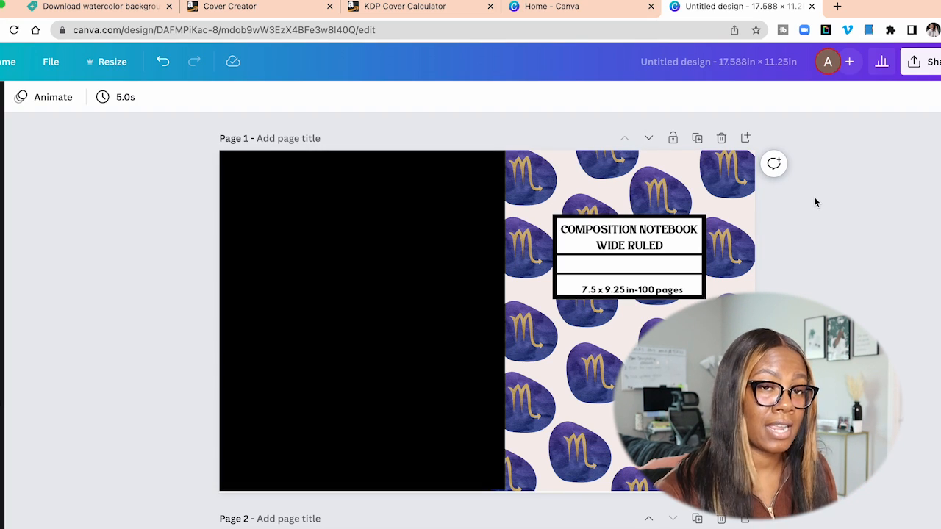
Remove the blank second page and open the share options for the cover design.
scroll(815, 197, "down", 1)
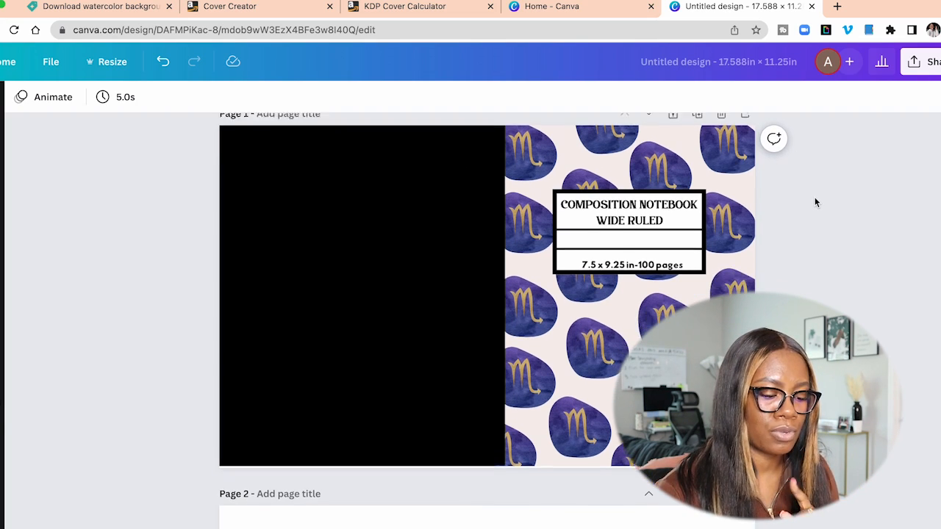
left_click(596, 316)
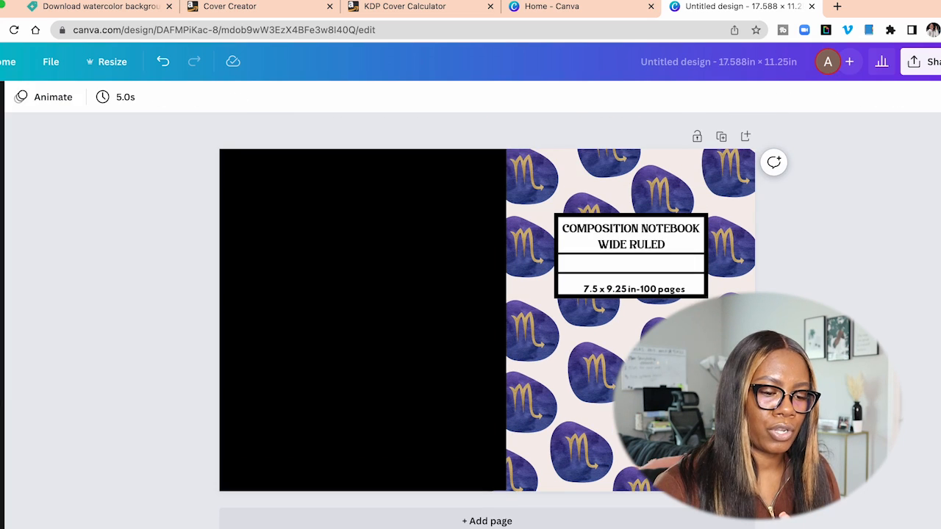
left_click(931, 66)
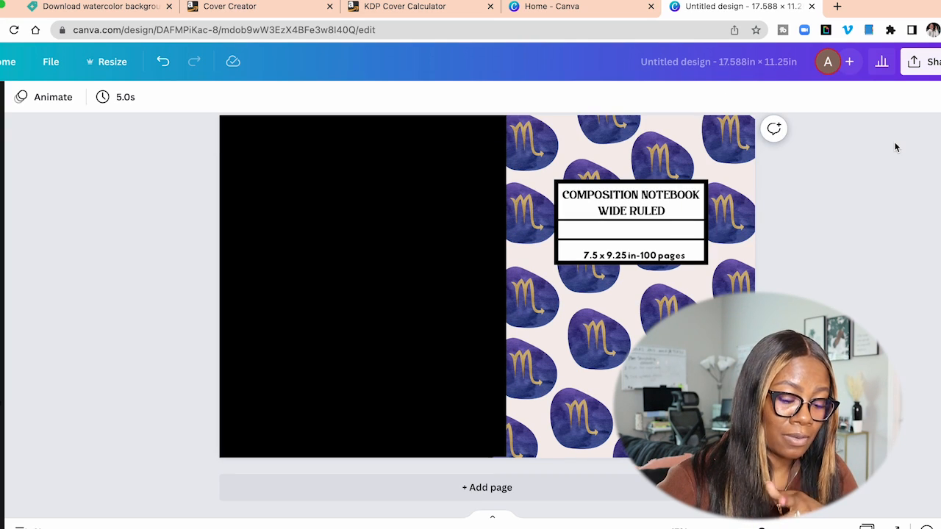
Switch to Kindle Direct Publishing, create a new paperback title and go to its book title fields.
left_click(940, 528)
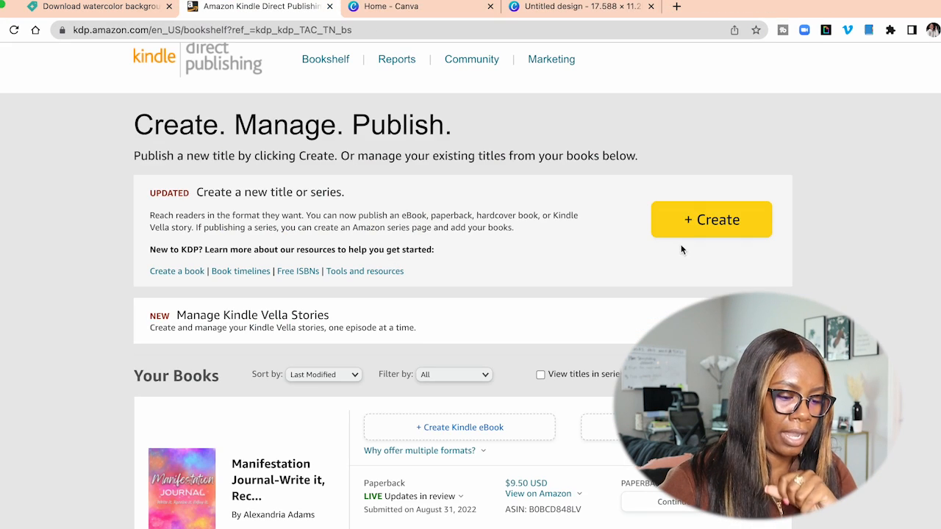
left_click(684, 225)
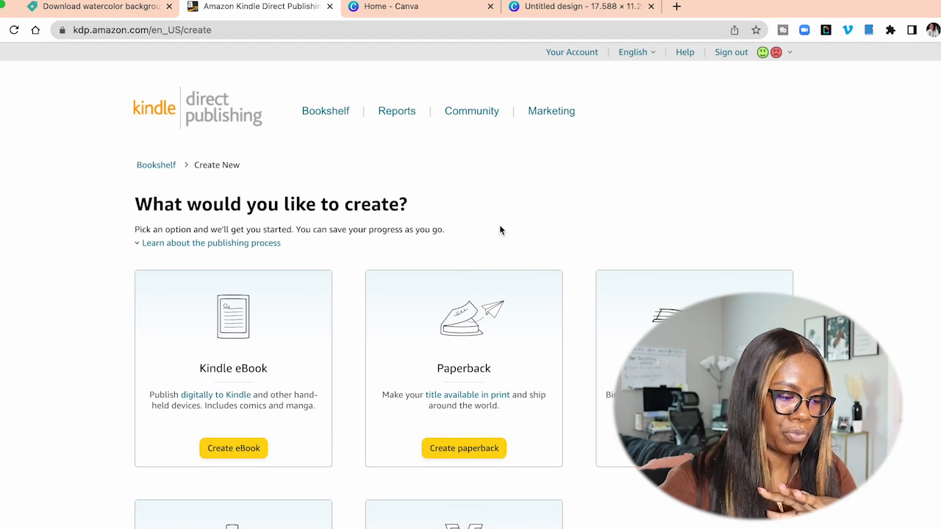
scroll(500, 229, "down", 2)
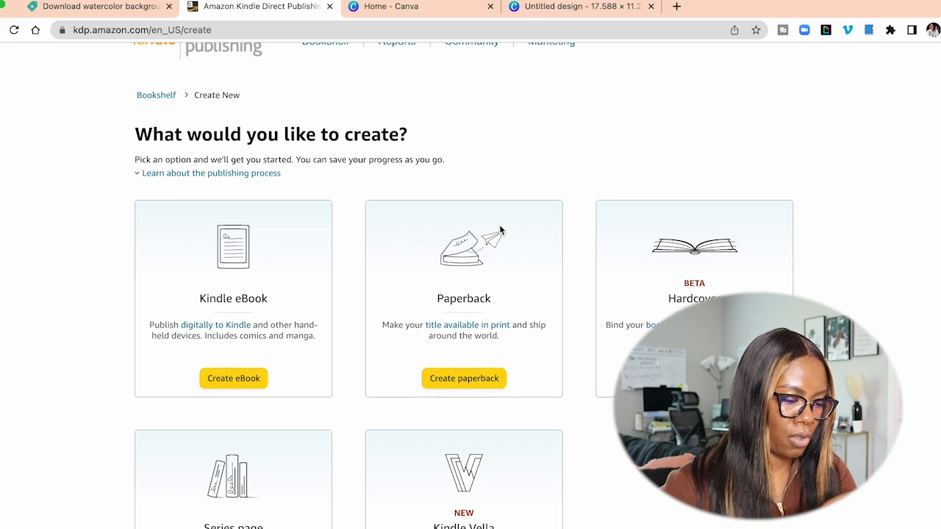
scroll(500, 230, "up", 1)
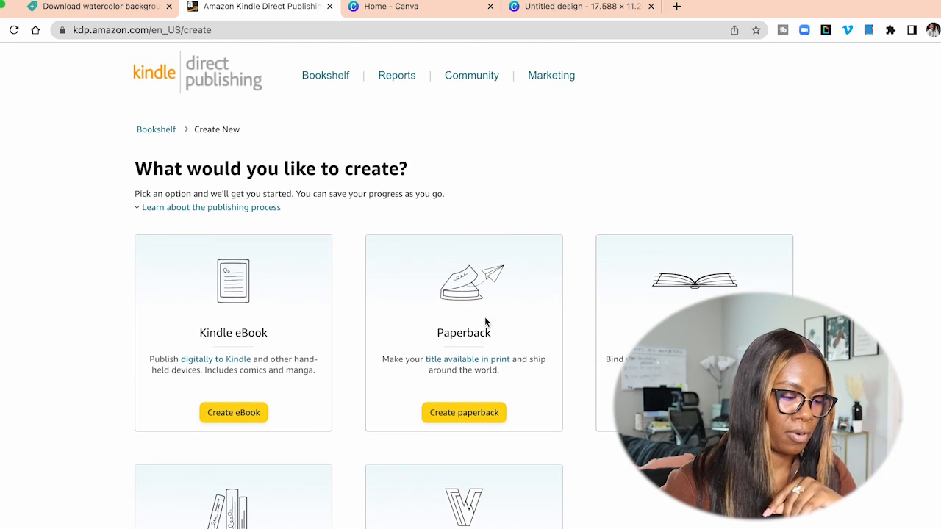
left_click(478, 412)
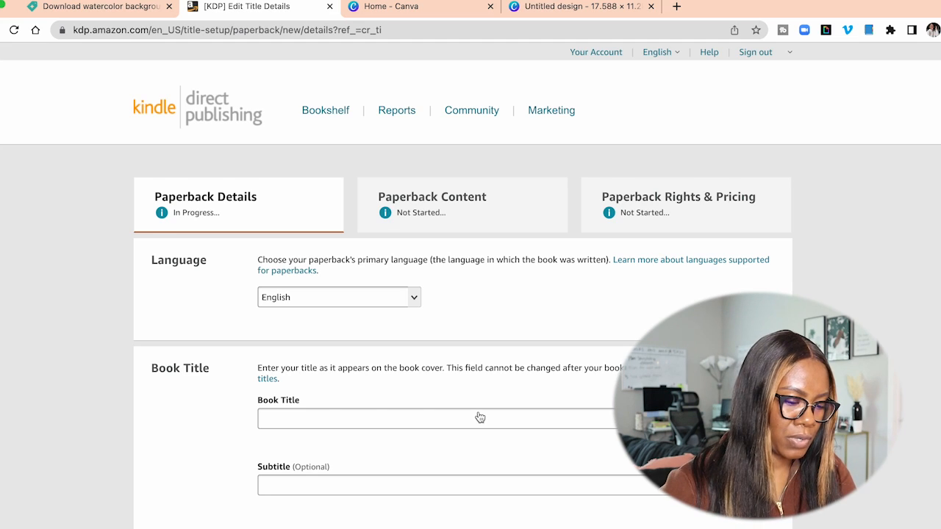
scroll(480, 417, "down", 2)
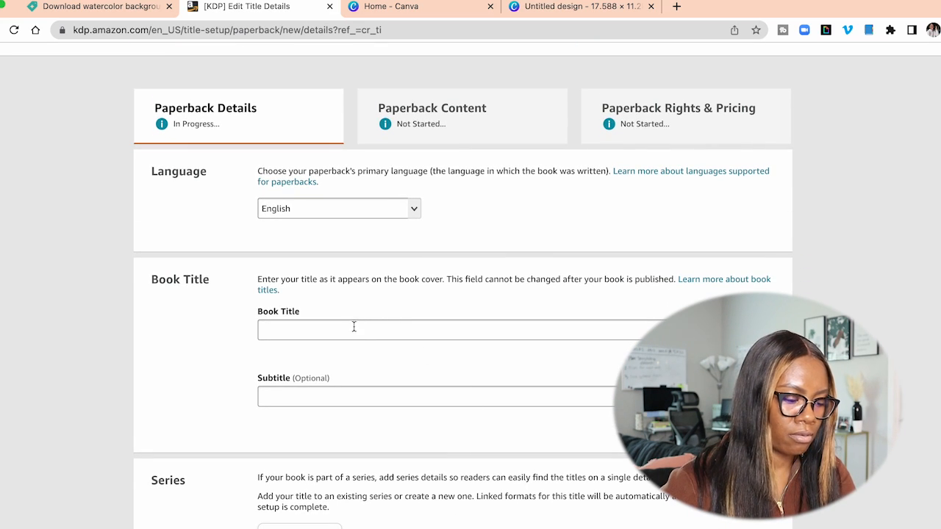
scroll(344, 330, "down", 2)
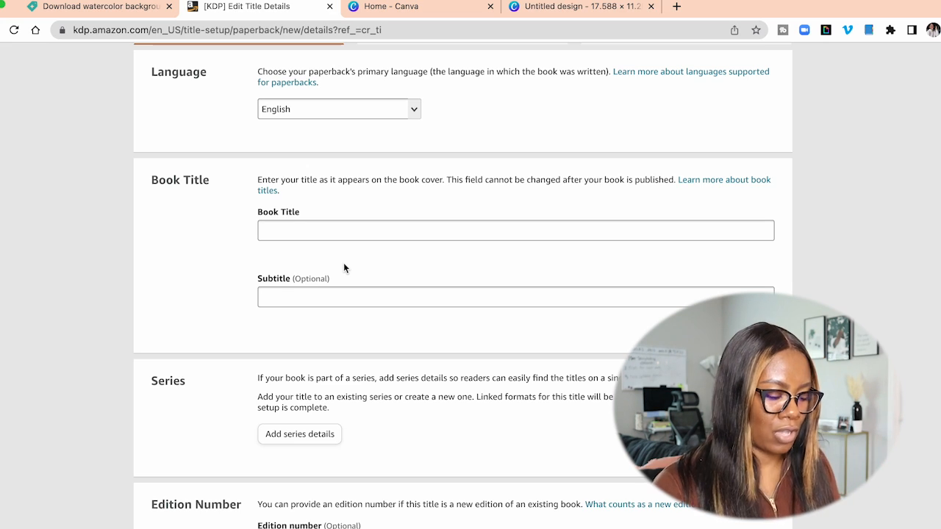
Enter "Test" as both the book title and the subtitle of the new paperback.
left_click(307, 231)
type("Test")
left_click(314, 299)
type("Test")
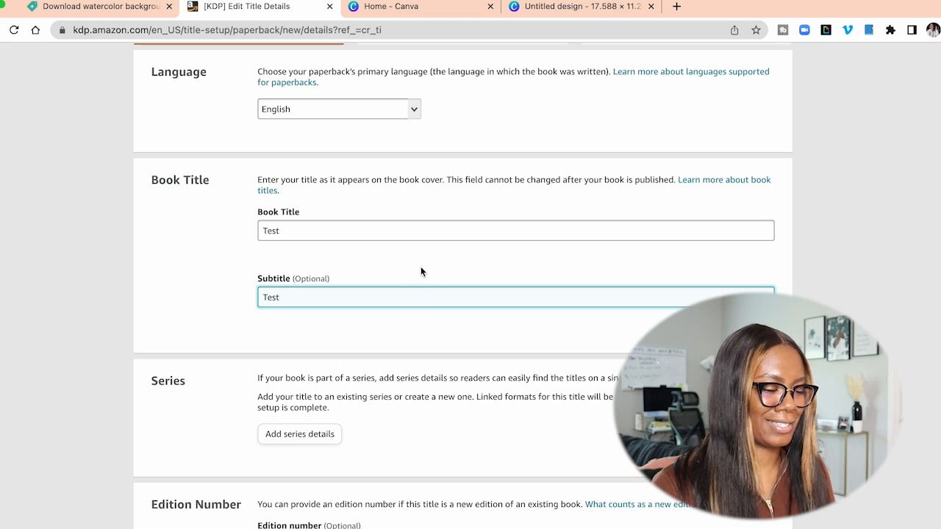
Fill in "Test" as the primary author's first name and last name.
scroll(419, 272, "down", 2)
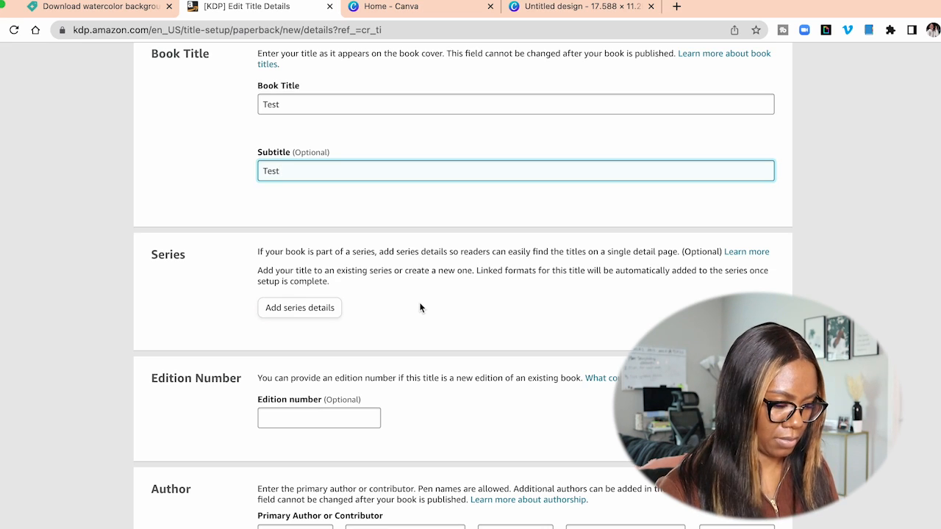
scroll(420, 307, "down", 5)
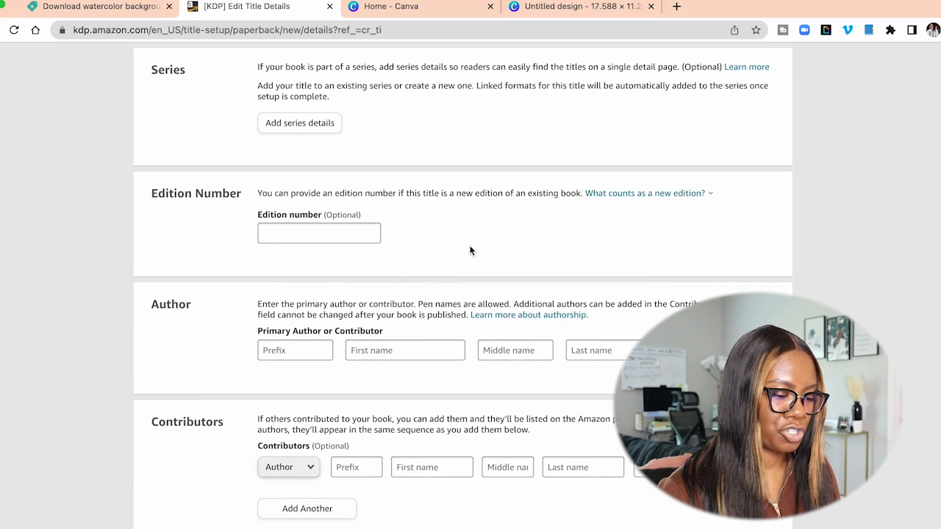
scroll(470, 250, "down", 3)
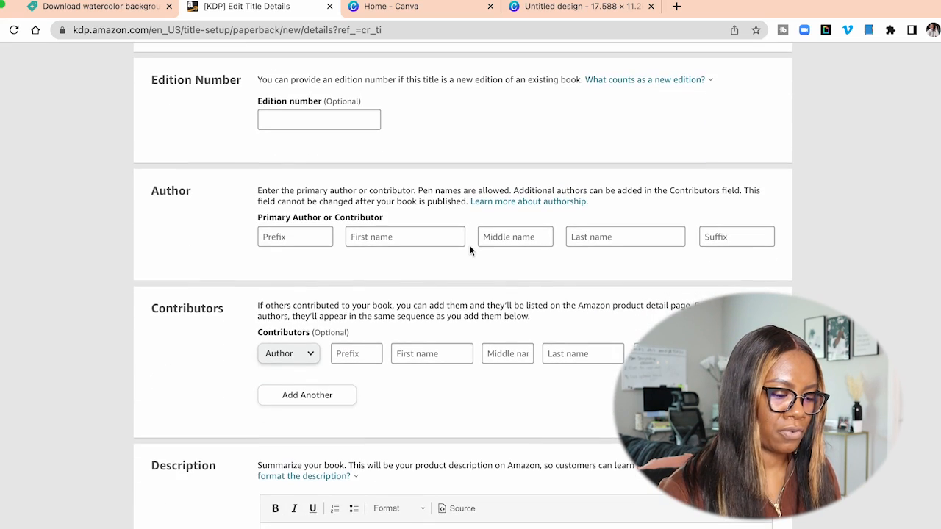
left_click(420, 236)
type("Test")
scroll(409, 276, "down", 3)
key("Tab")
key("Tab")
type("Test")
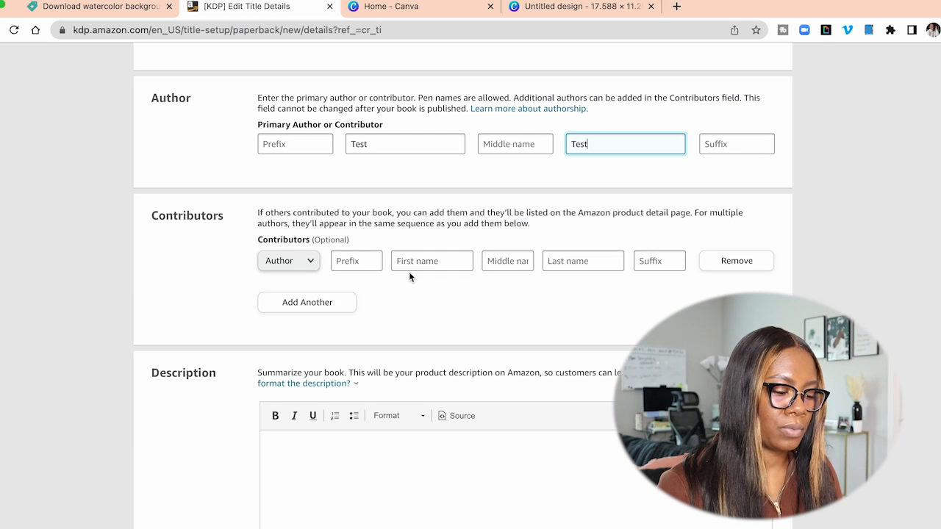
Enter "Test" as the book description and declare owning the copyright and the necessary publishing rights.
scroll(409, 276, "down", 2)
left_click(309, 396)
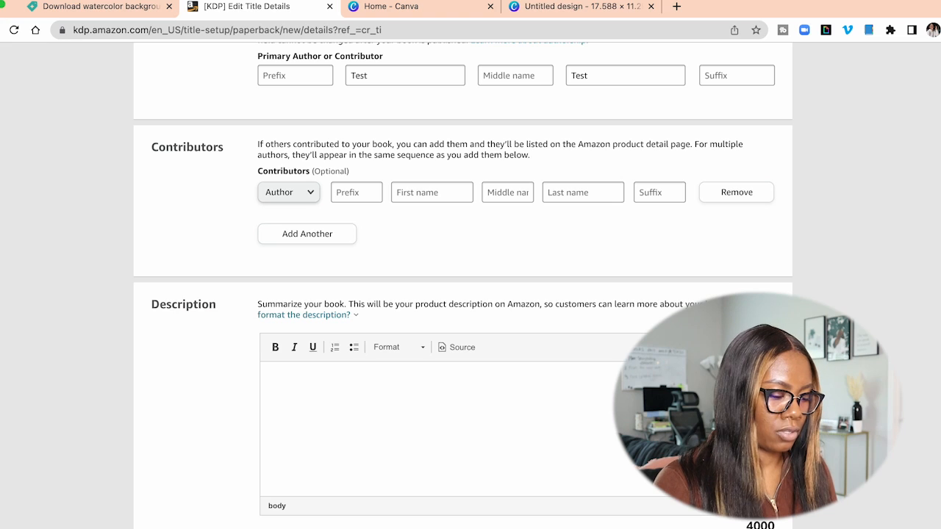
type("Test")
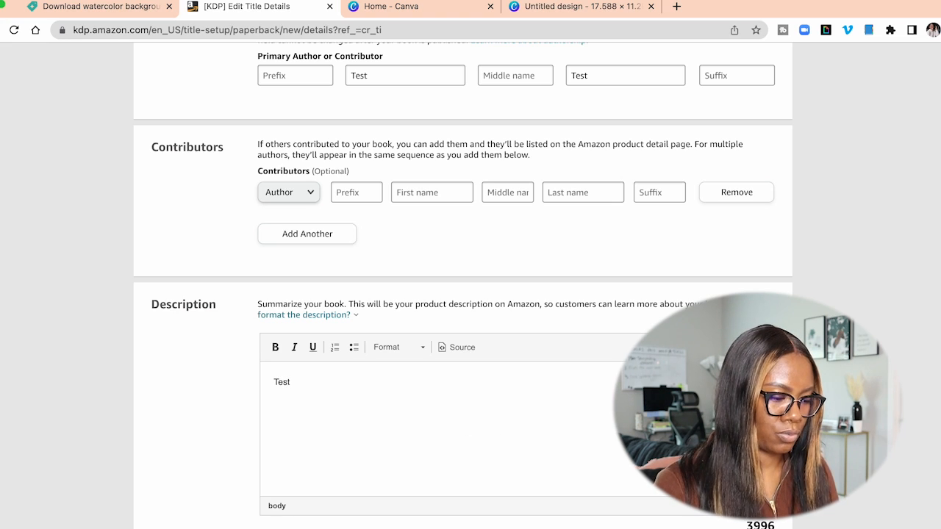
scroll(458, 388, "down", 5)
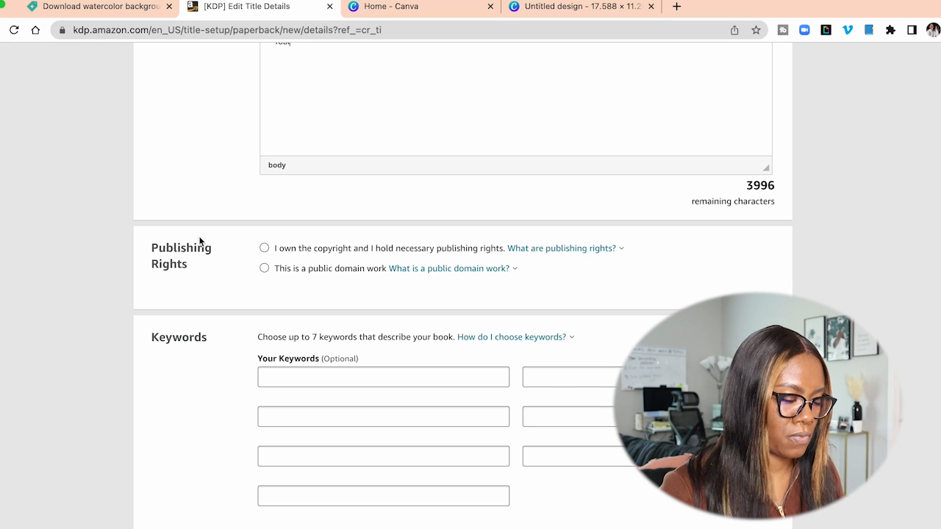
left_click(263, 250)
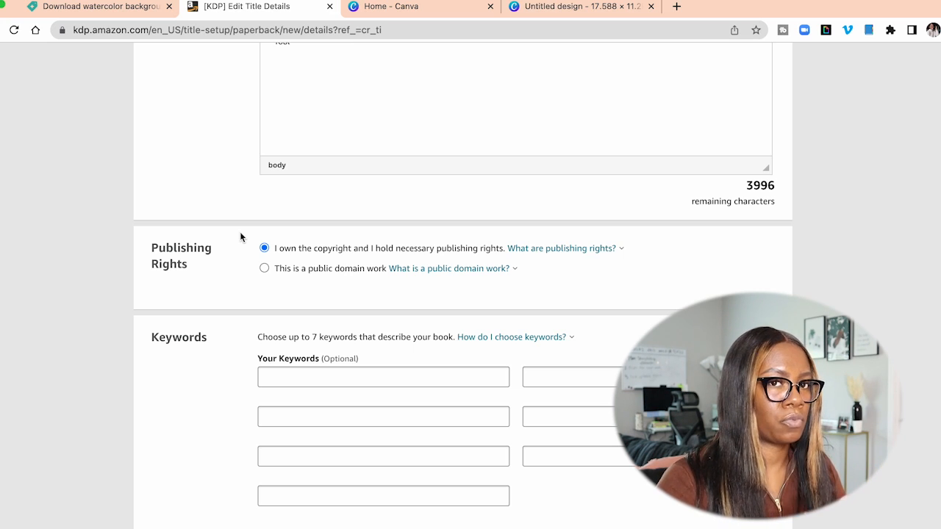
scroll(240, 231, "down", 2)
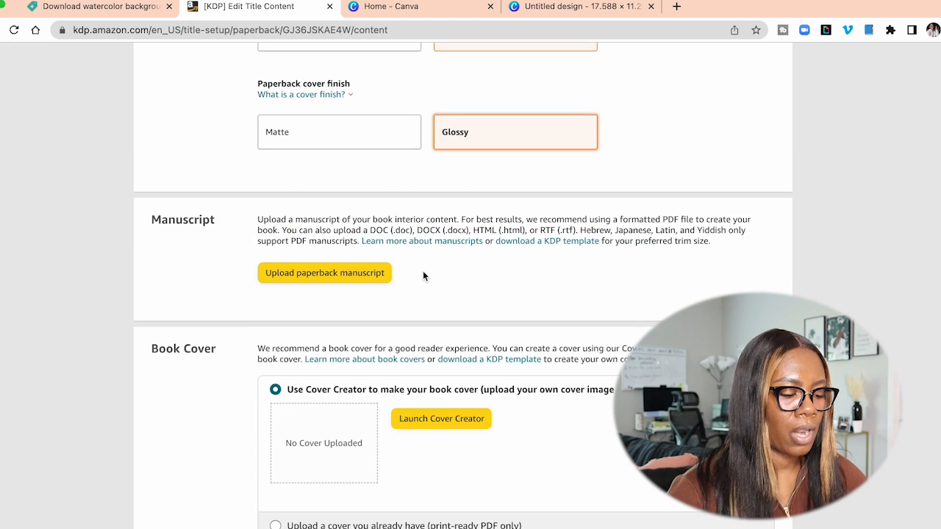
Choose to upload an existing print-ready PDF cover and upload test cover.pdf from the Desktop as the book cover.
scroll(423, 270, "down", 2)
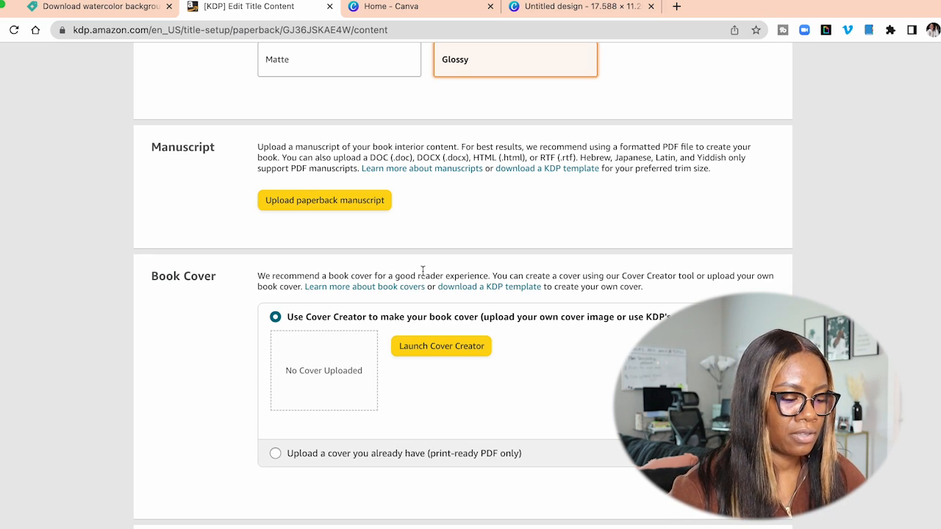
scroll(422, 270, "down", 1)
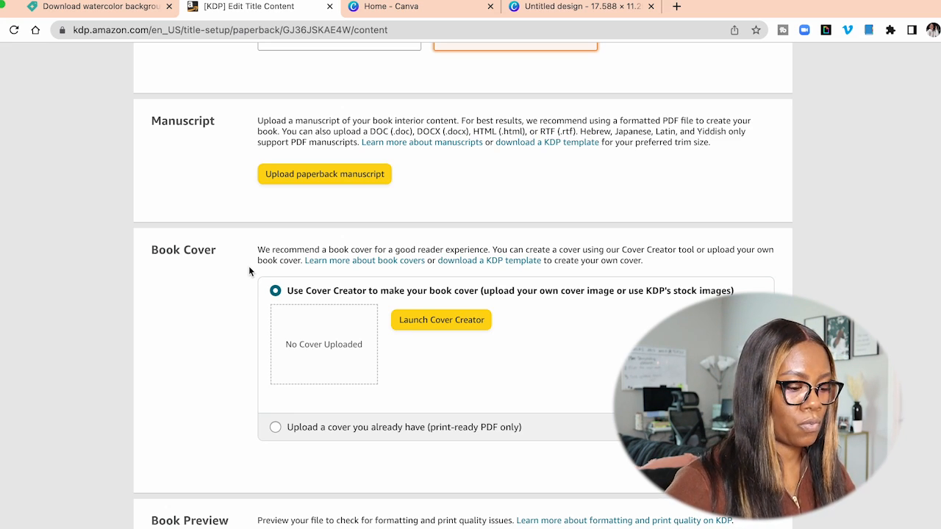
left_click(274, 427)
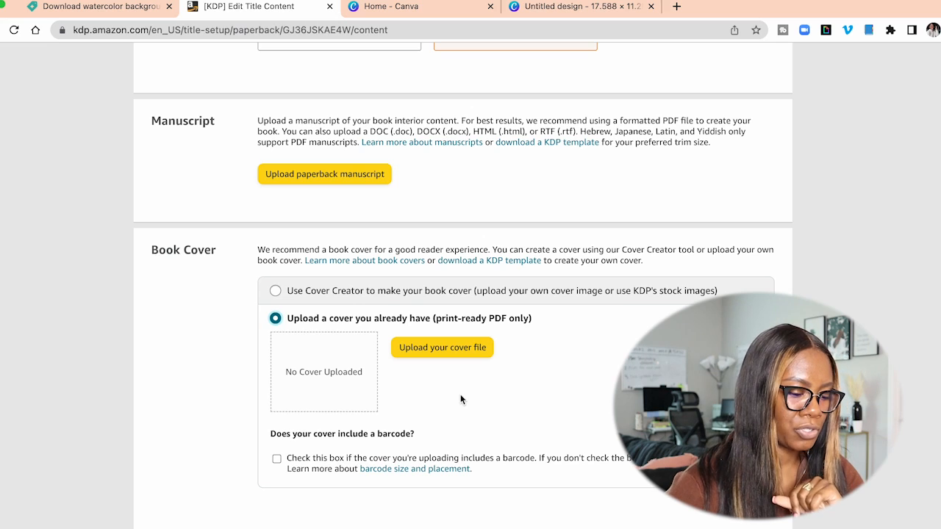
left_click(429, 354)
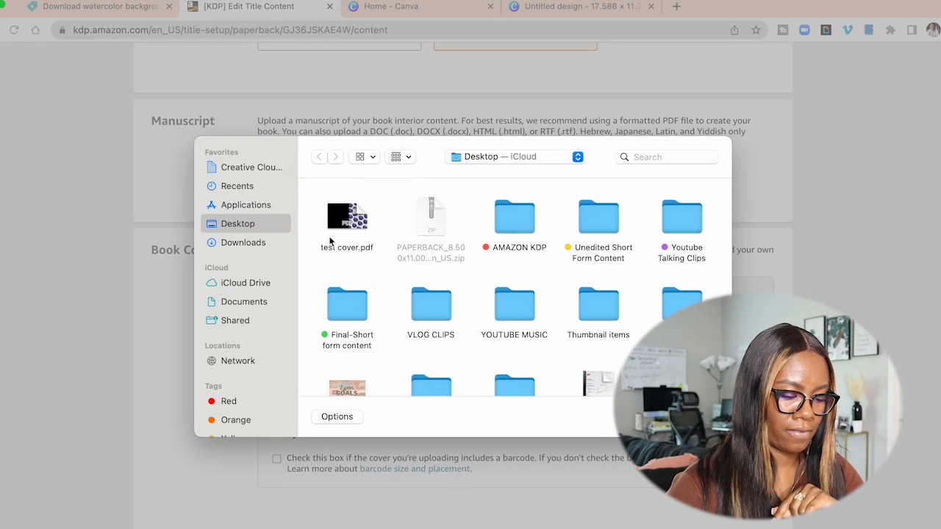
left_click(330, 242)
key("Return")
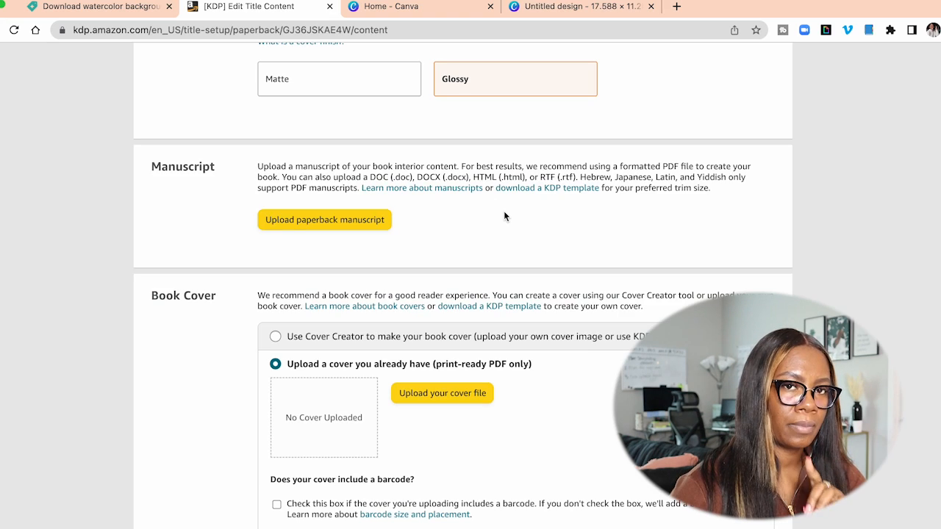
Search the web for "kdpinteriors" in a new browser tab and open the kdpinterior.com website.
left_click(676, 7)
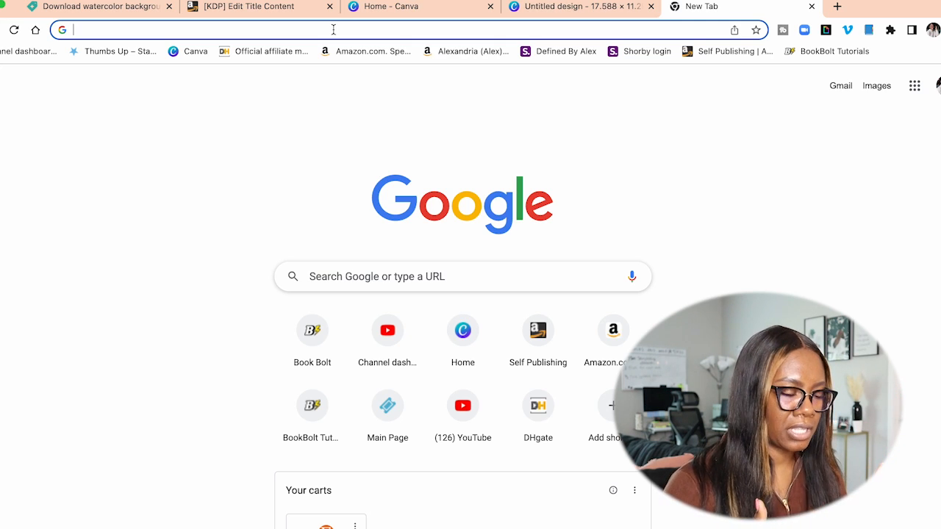
type("kdpinteriors")
key("Return")
scroll(316, 168, "down", 3)
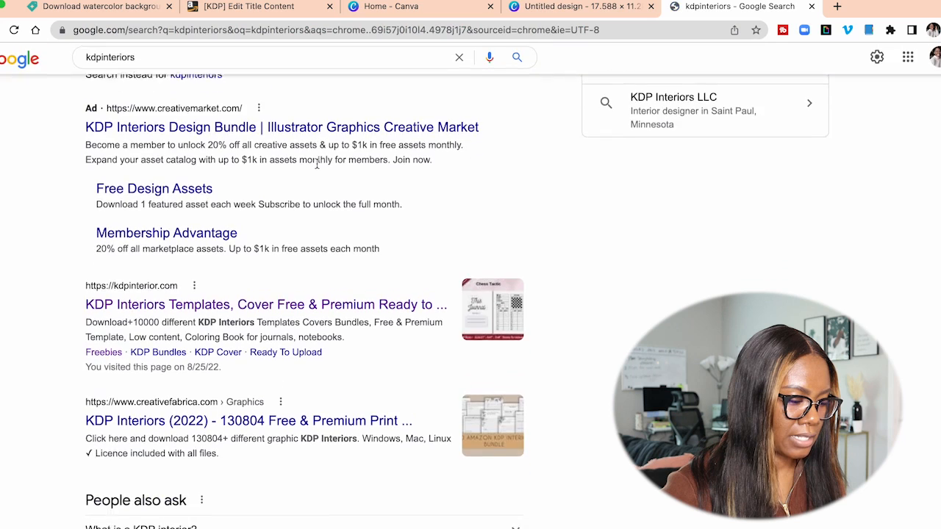
left_click(172, 265)
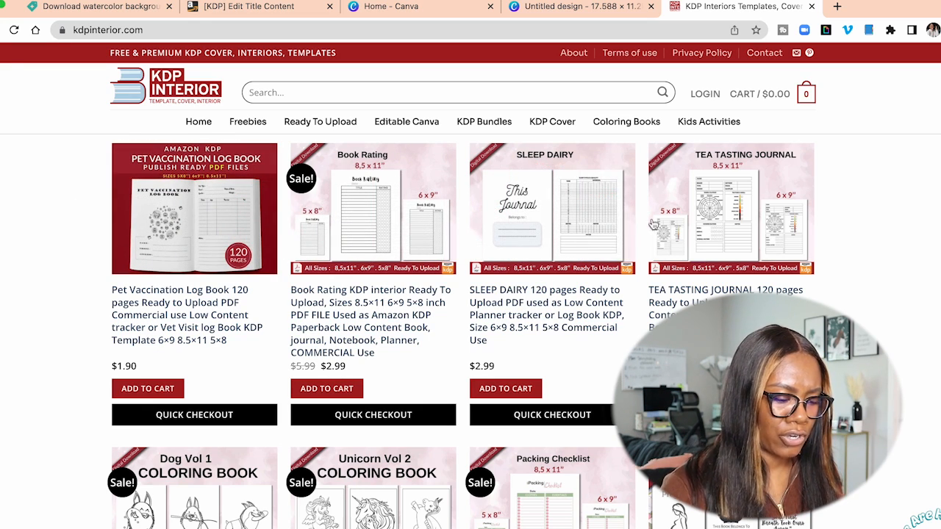
Look through the ready-to-upload KDP interior templates offered on the kdpinterior.com home page.
scroll(628, 228, "down", 2)
scroll(579, 288, "down", 2)
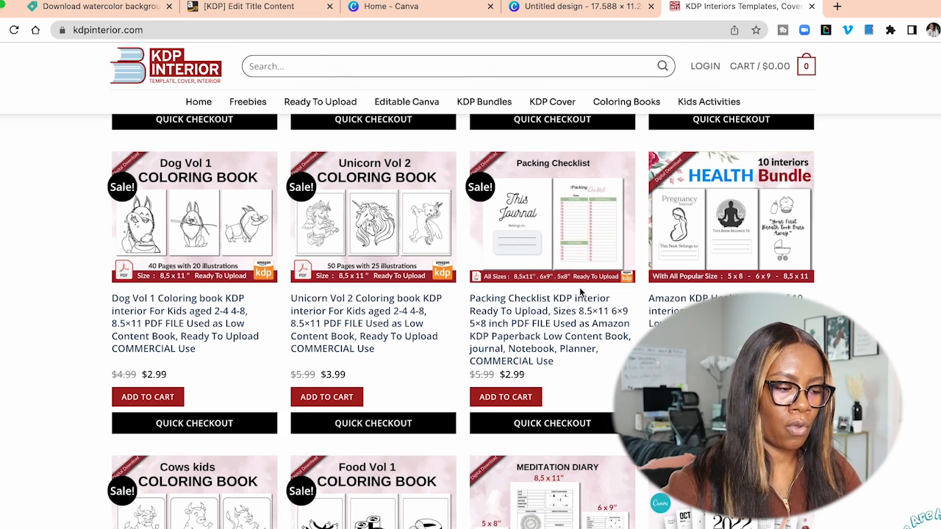
scroll(579, 291, "down", 4)
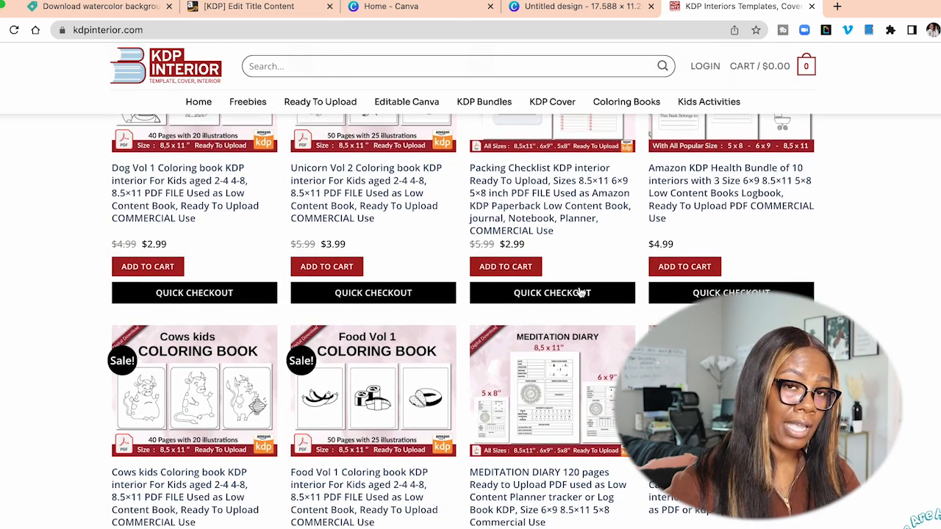
scroll(581, 293, "down", 2)
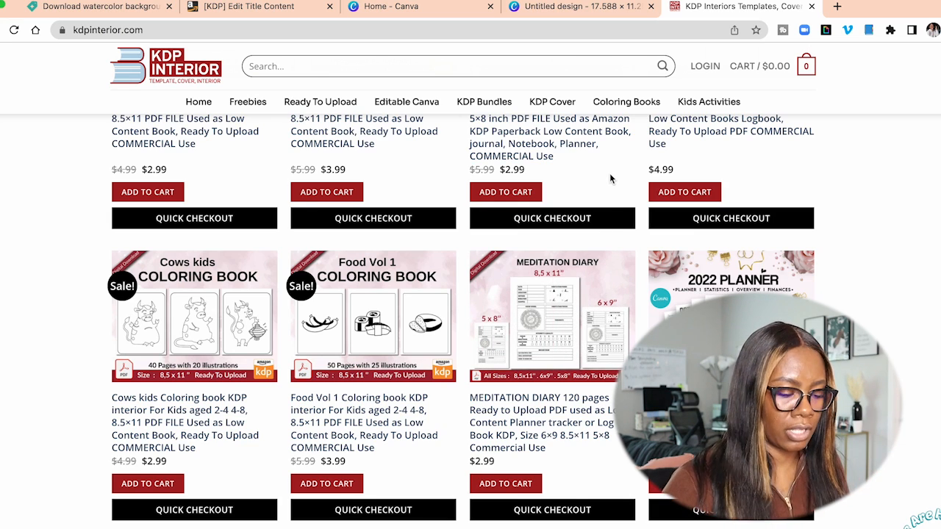
scroll(610, 178, "down", 3)
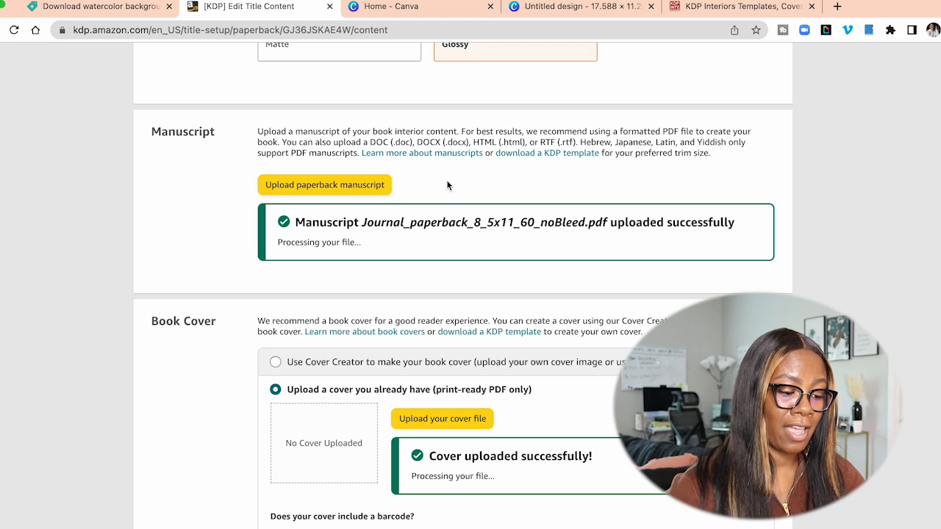
Review the paperback in Print Previewer, paging from the cover through interior pages 4-5 and back to the cover.
scroll(447, 185, "down", 3)
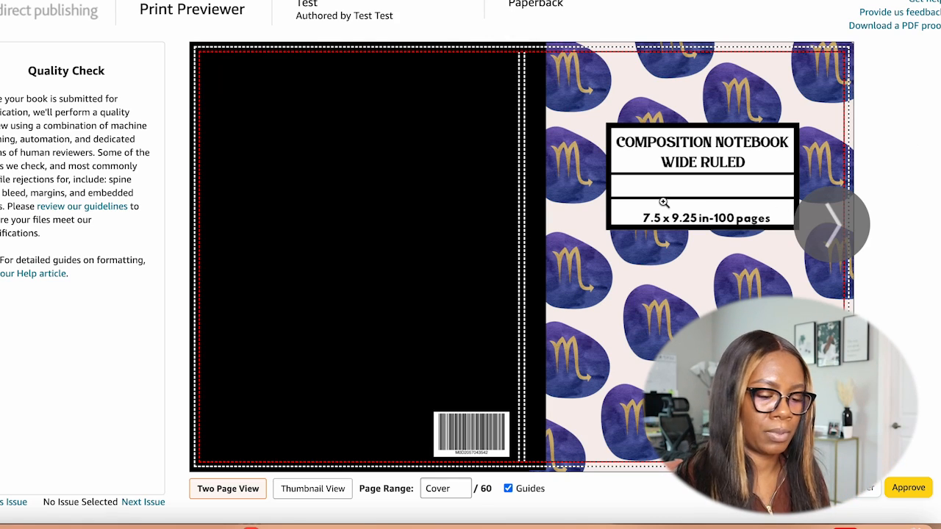
mouse_move(663, 201)
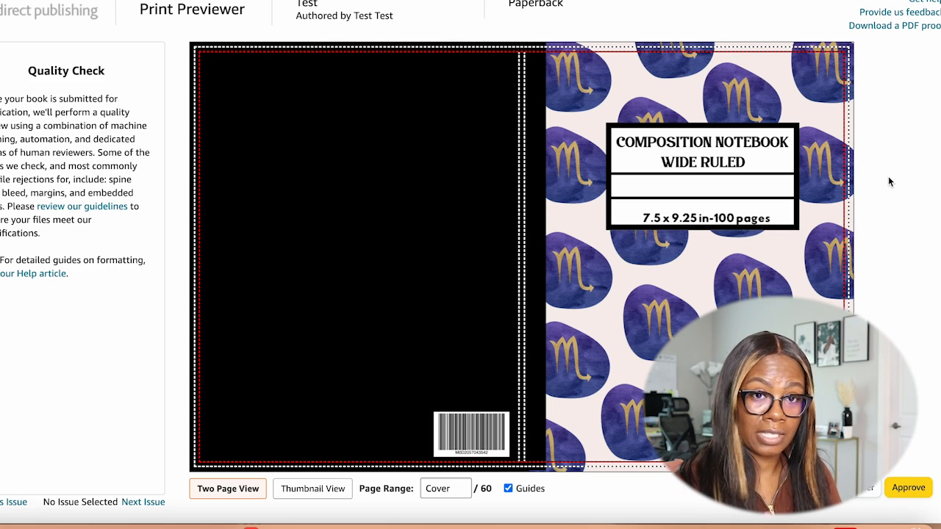
left_click(837, 230)
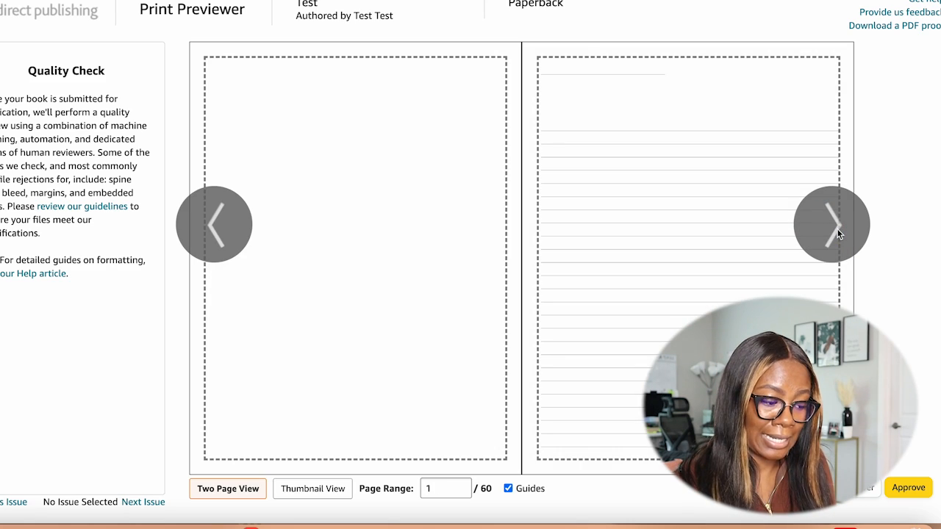
left_click(838, 234)
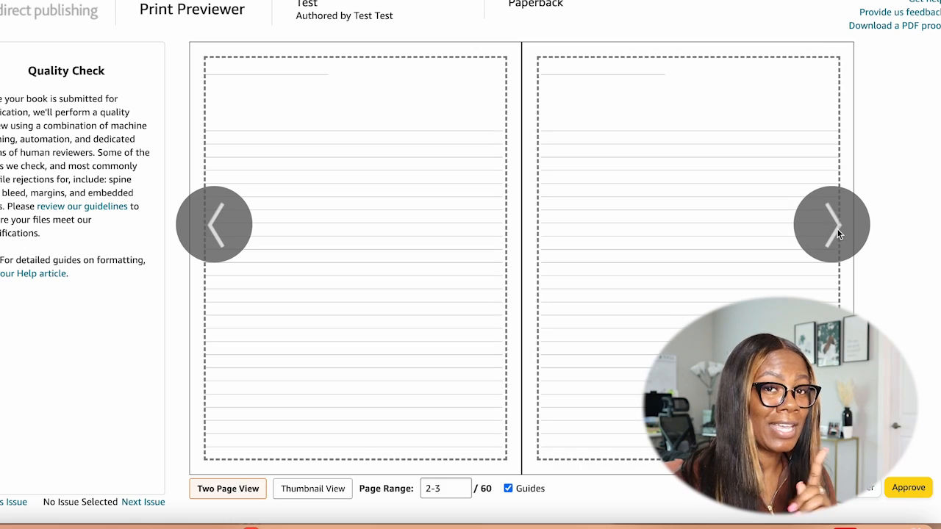
left_click(837, 234)
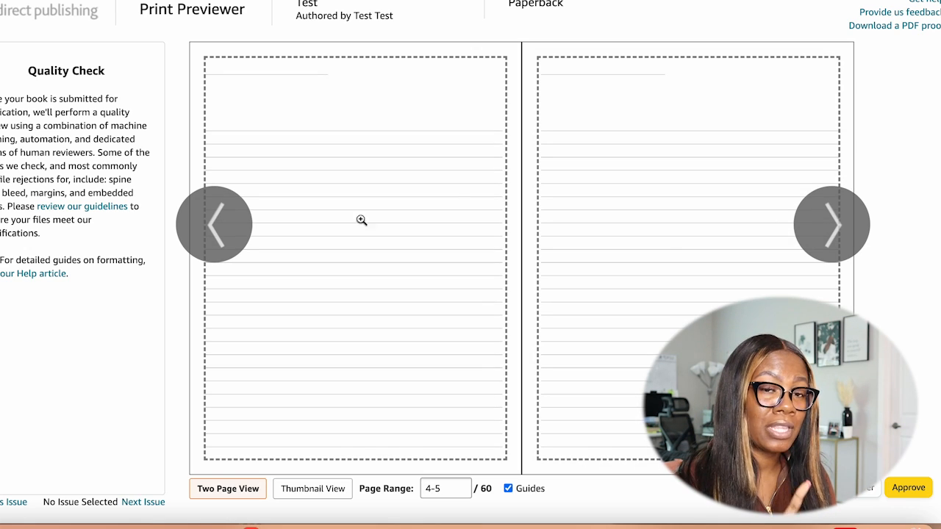
left_click(224, 234)
left_click(224, 234)
left_click(224, 233)
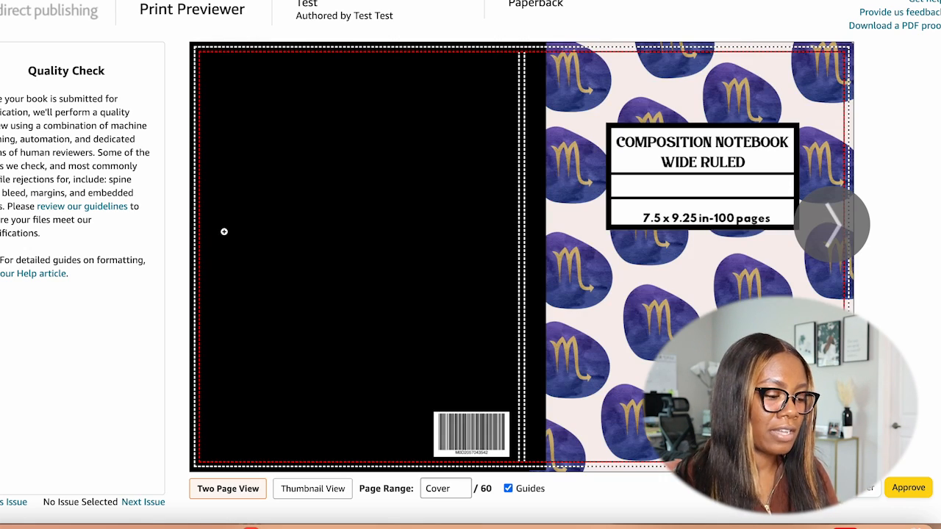